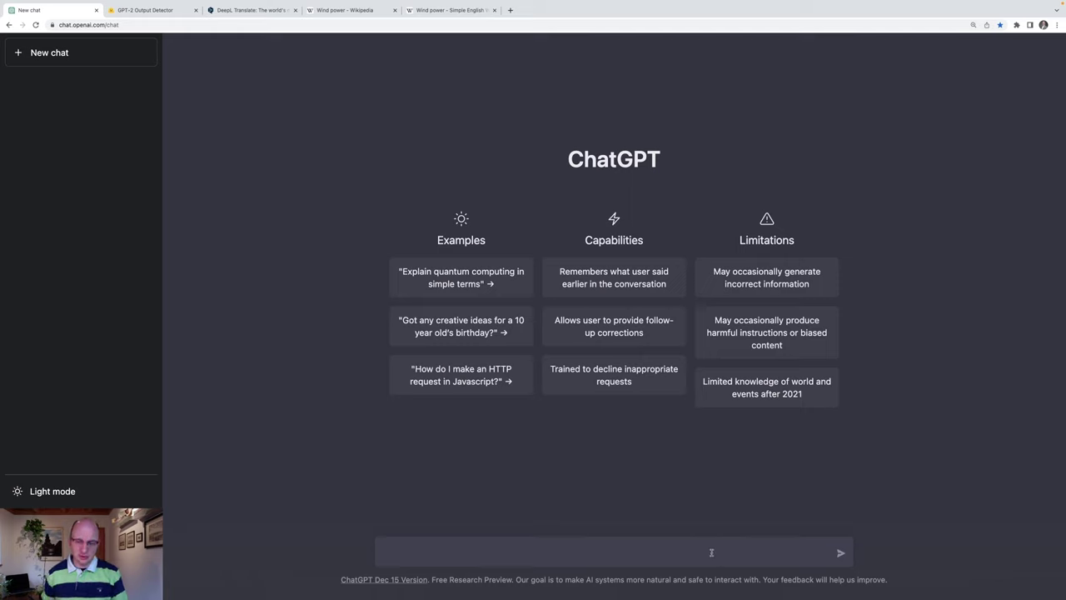
Ask ChatGPT: 'Erstelle einen Text mit 200 Wörtern zur Windenergie.'
{"action": "type", "text": "Erstelle einen Text mit 200 Wörtern zur Windenergie."}
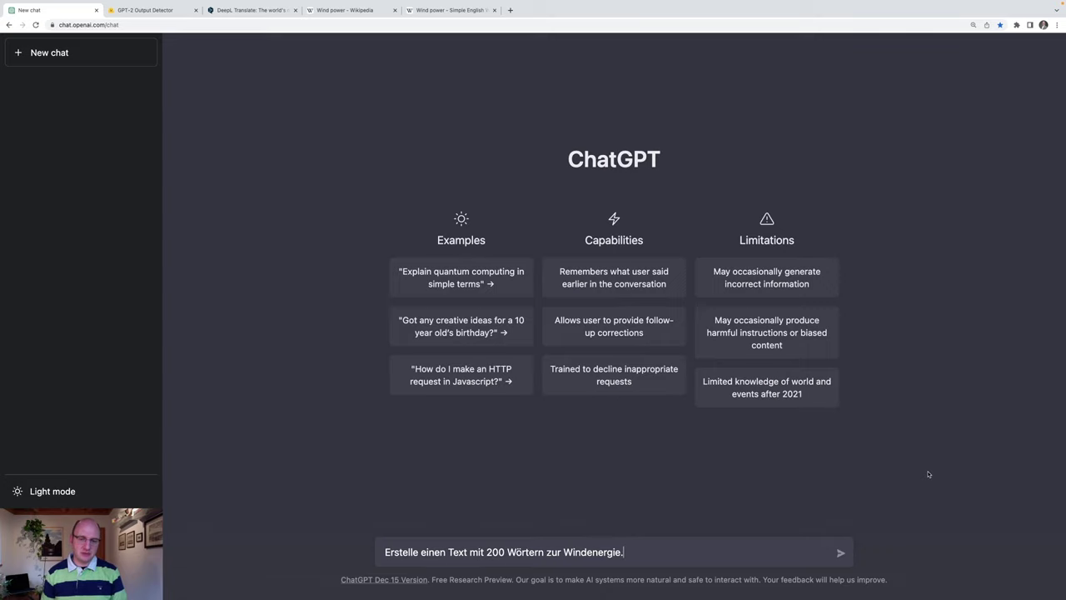
{"action": "key", "text": "Return"}
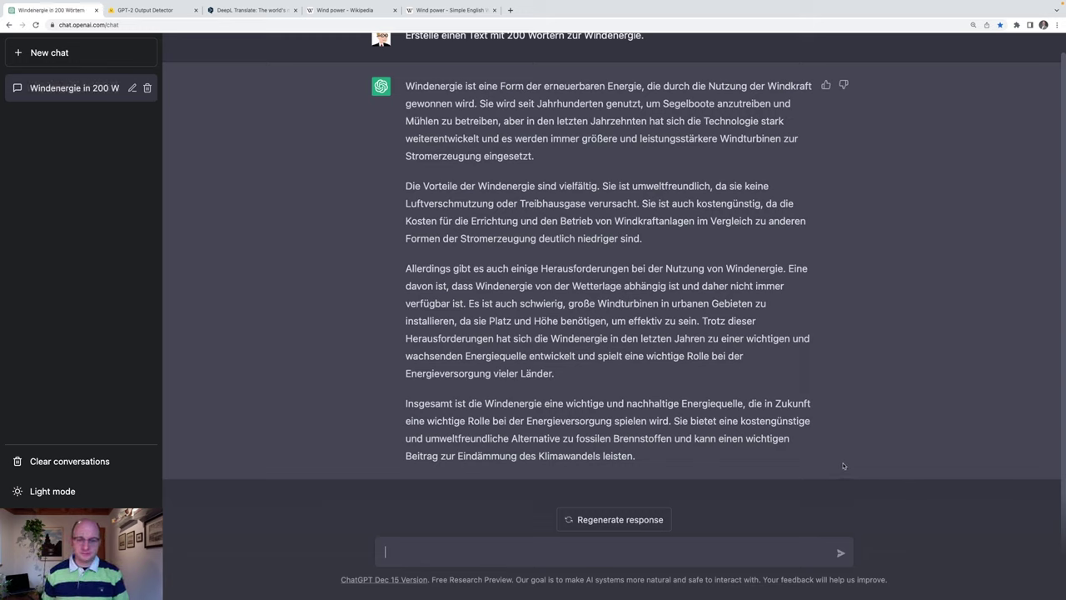
Send the German detection question with the wind energy text pasted below it, getting a 95% GPT3 verdict
{"action": "key", "text": "super+Tab"}
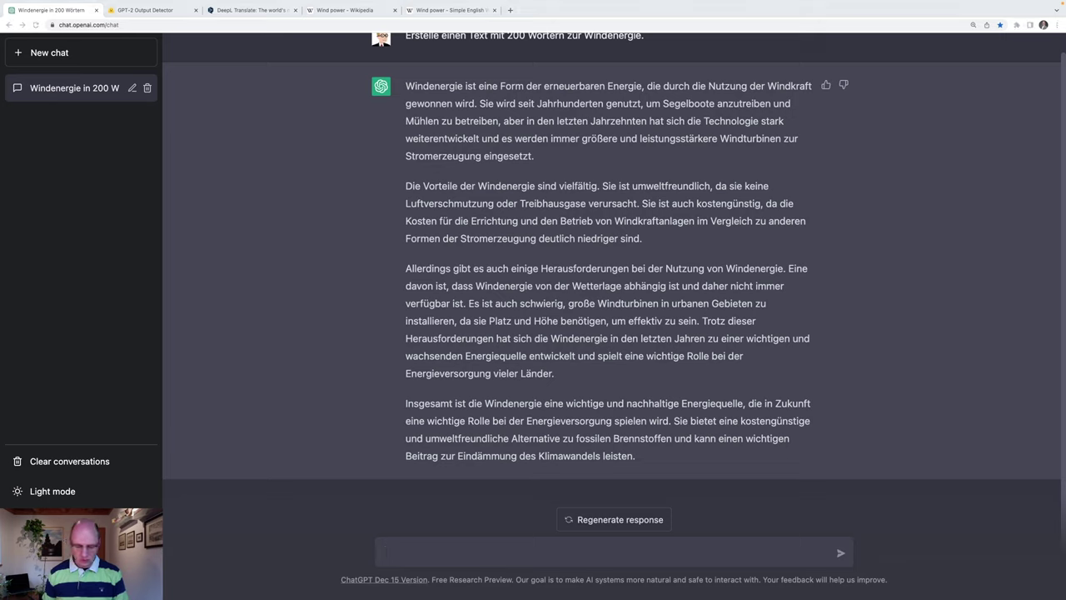
{"action": "key", "text": "super+Tab"}
{"action": "type", "text": "Kannst du erkennen, ob der folgende Text wahrscheinlich von einem großen Sprachmodell wie GPT3 erzeugt wurde oder ob er von einem Menschen geschrieben wurde? Bewerte deine Antwort mit einem Konfidenzwert."}
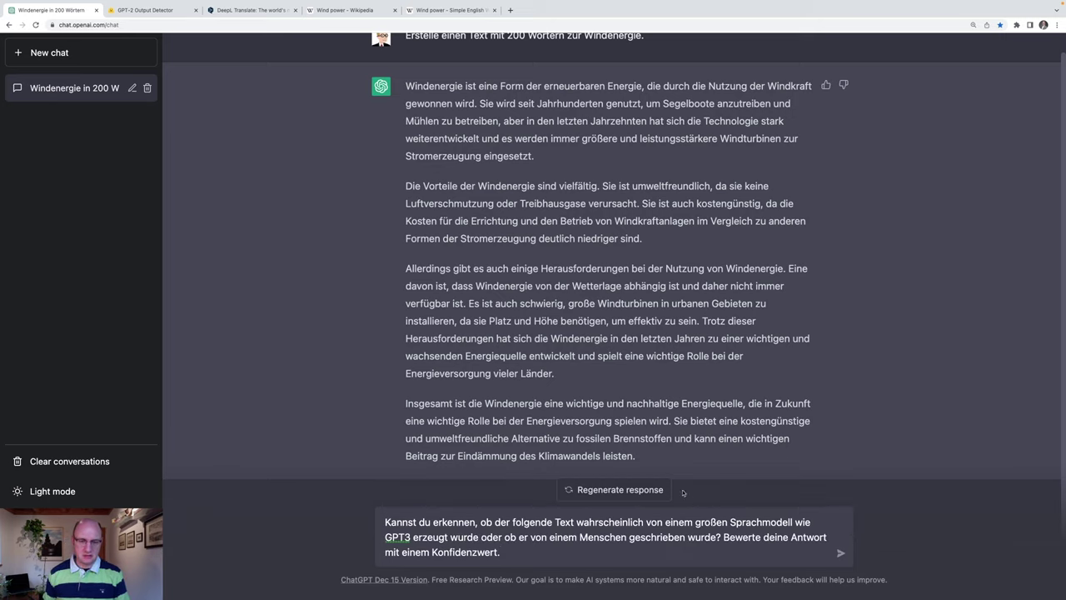
{"action": "left_click_drag", "start_coordinate": [406, 86], "coordinate": [668, 463]}
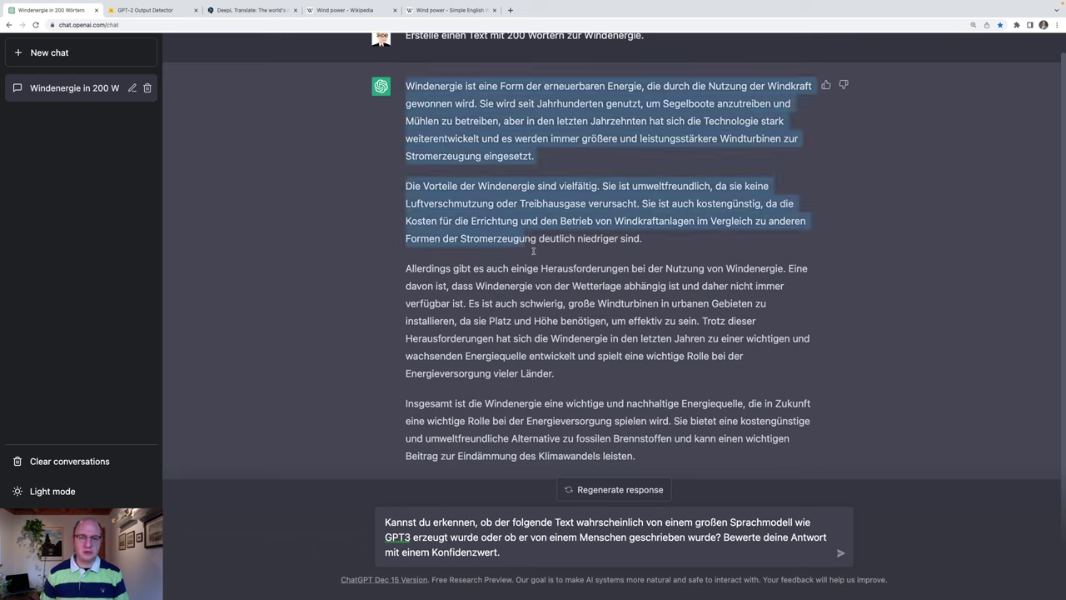
{"action": "left_click", "coordinate": [521, 552]}
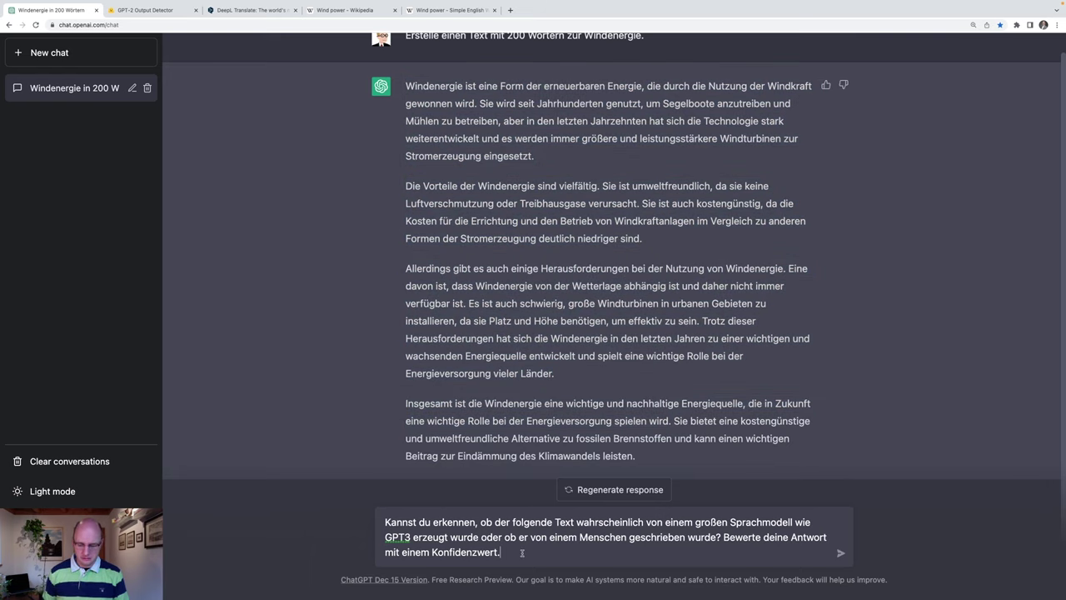
{"action": "key", "text": "shift+Return"}
{"action": "key", "text": "shift+Return"}
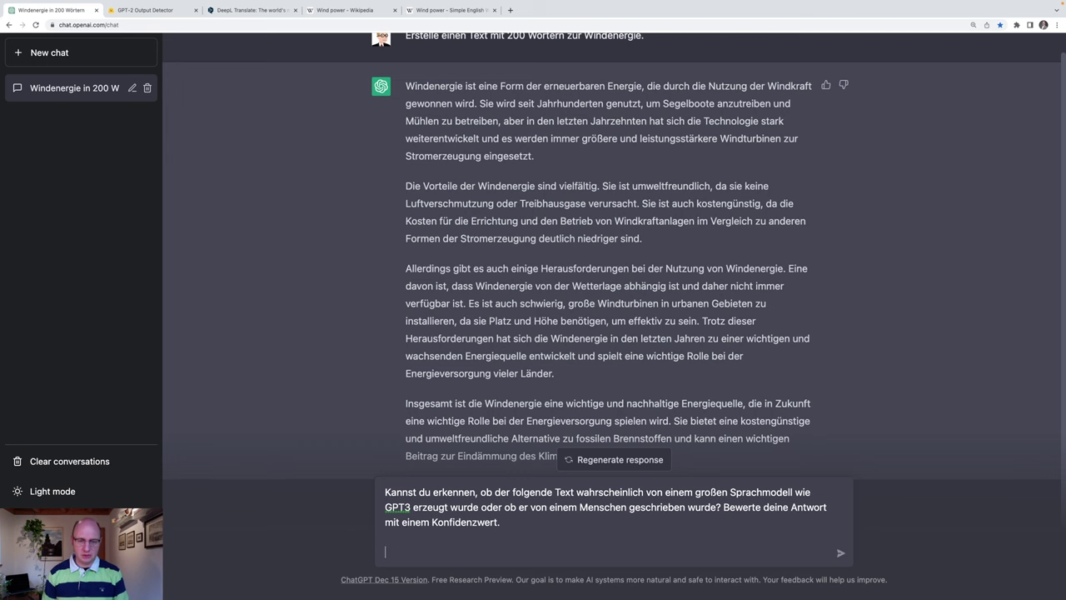
{"action": "key", "text": "ctrl+v"}
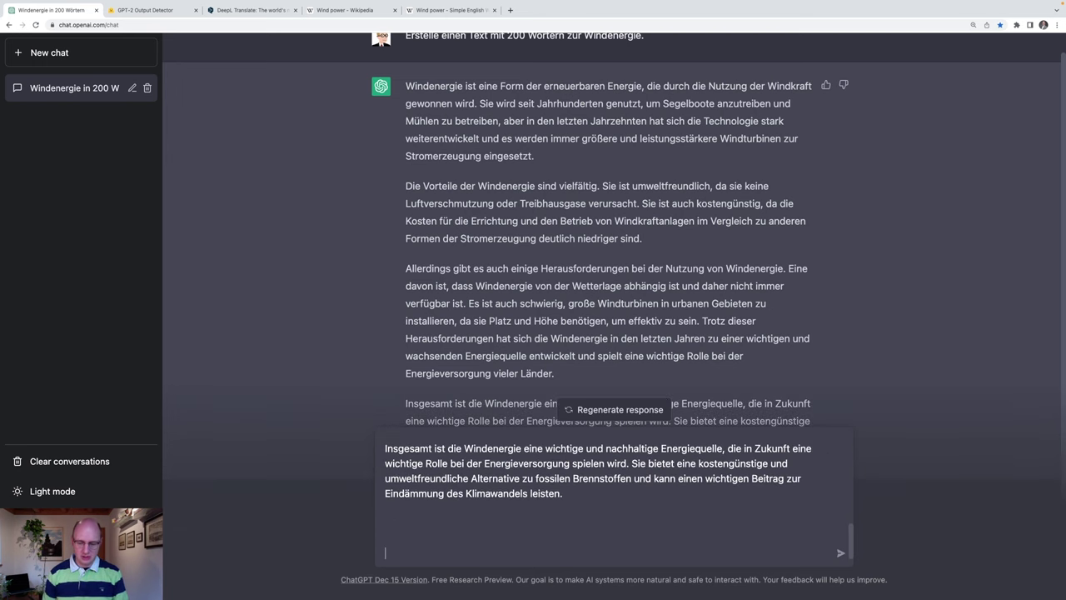
{"action": "key", "text": "BackSpace"}
{"action": "key", "text": "BackSpace"}
{"action": "key", "text": "BackSpace"}
{"action": "key", "text": "BackSpace"}
{"action": "key", "text": "Return"}
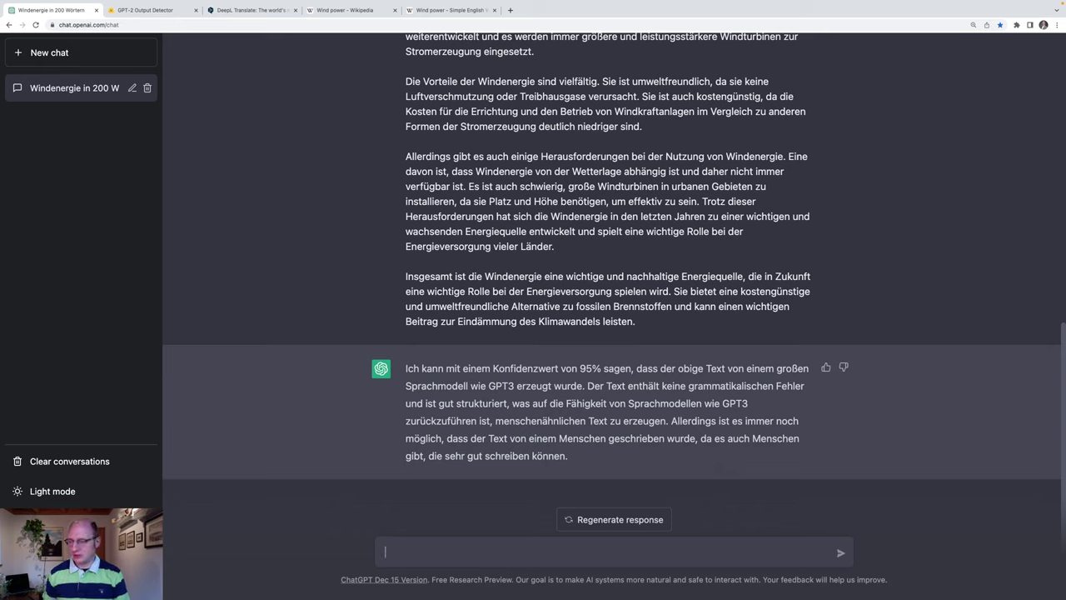
{"action": "key", "text": "super+Tab"}
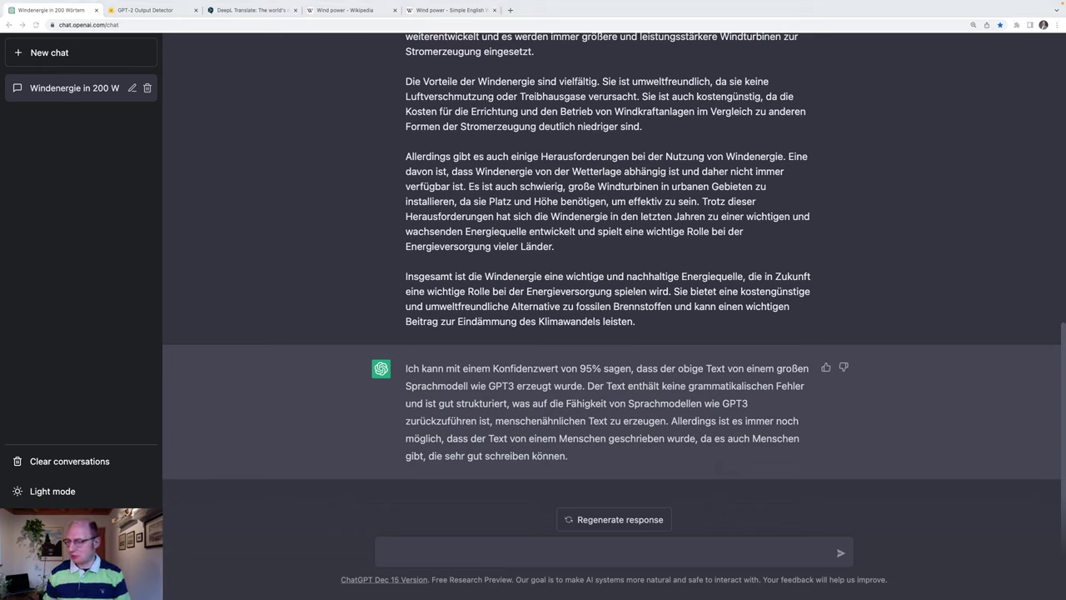
Request a complex, highly scientific 200-word German wind energy essay for a prestigious journal
{"action": "left_click", "coordinate": [626, 538]}
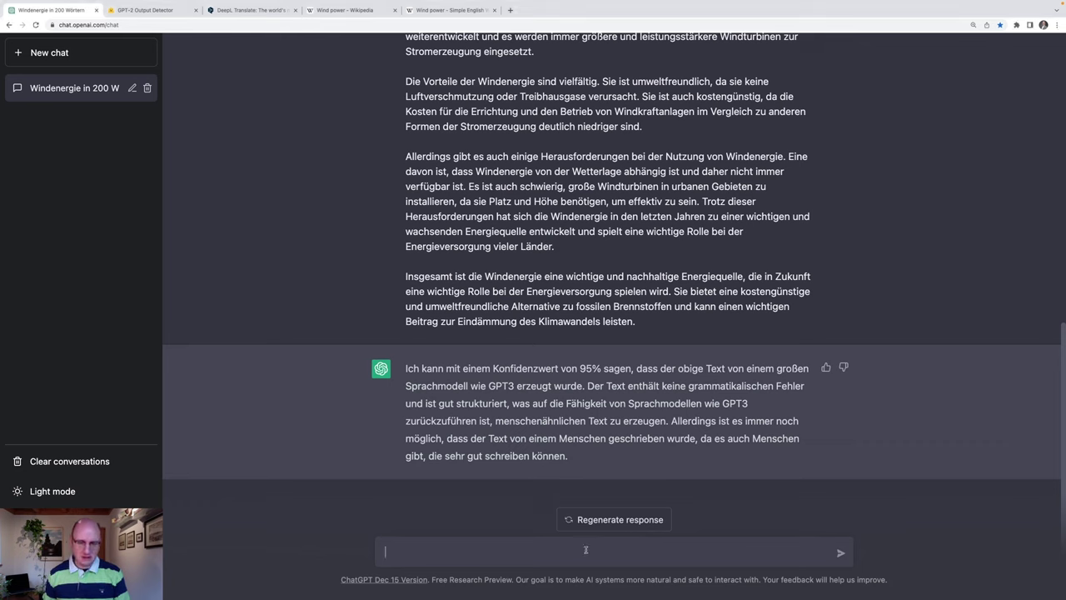
{"action": "type", "text": "Verfasse ein wissenschaftliches Essay mit 200 Wörtern über Windenergie für ein angesehenes Journal. Die Sprache soll komplex sein, daher sind viele Fachbegriffe und verschachtelte Sätze zu verwenden. Einfache Formulierungen sind zu vermeiden, die Sprache soll sehr wissenschaftlich sein."}
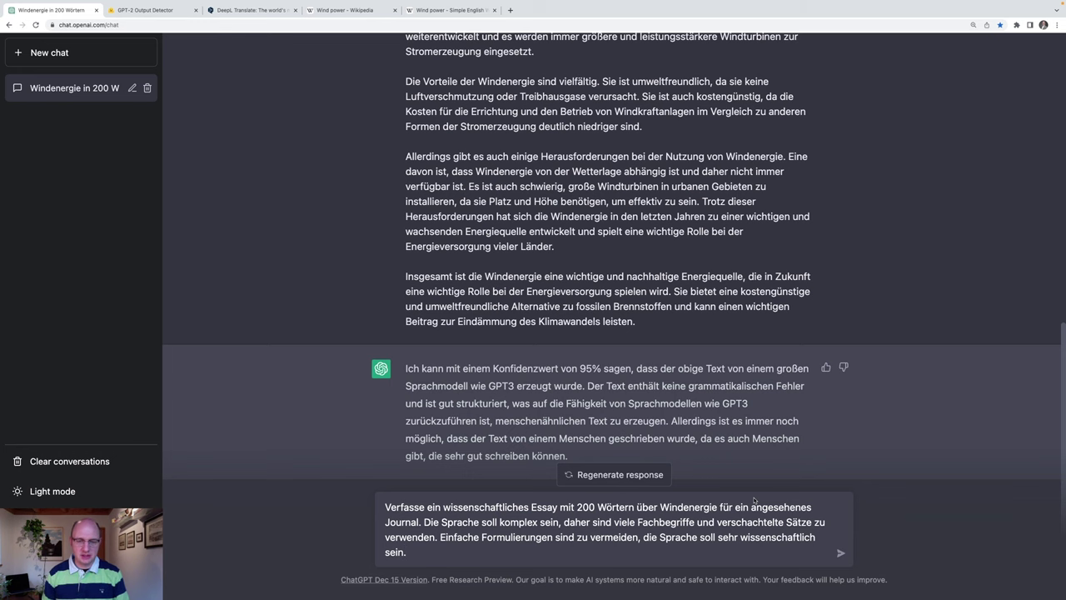
{"action": "key", "text": "Return"}
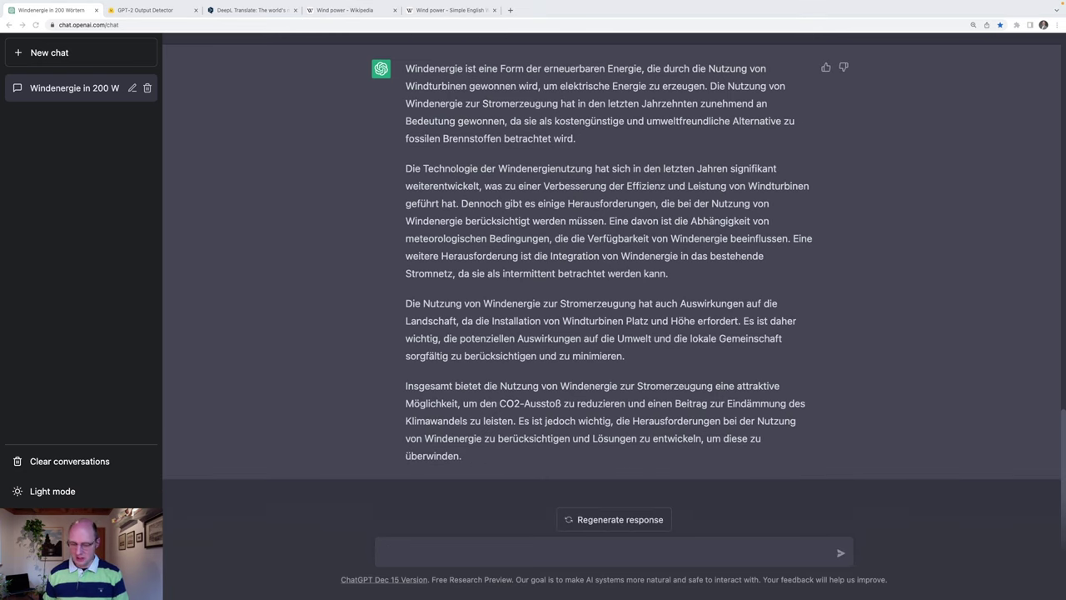
Submit the detection question with the scientific essay below it; ChatGPT answers 95% GPT3
{"action": "left_click", "coordinate": [597, 563]}
{"action": "type", "text": "Kannst du erkennen, ob der folgende Text wahrscheinlich von einem großen Sprachmodell wie GPT3 erzeugt wurde oder ob er von einem Menschen geschrieben wurde? Bewerte deine Antwort mit einem Konfidenzwert."}
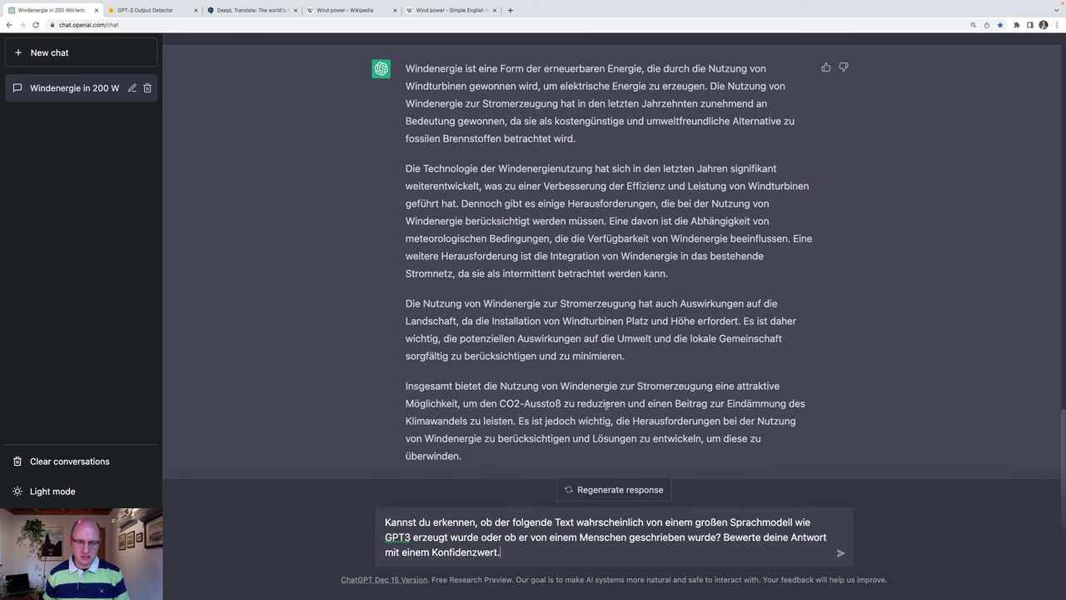
{"action": "scroll", "coordinate": [604, 416], "scroll_direction": "up", "scroll_amount": 3}
{"action": "scroll", "coordinate": [607, 408], "scroll_direction": "down", "scroll_amount": 2}
{"action": "scroll", "coordinate": [607, 408], "scroll_direction": "down", "scroll_amount": 1}
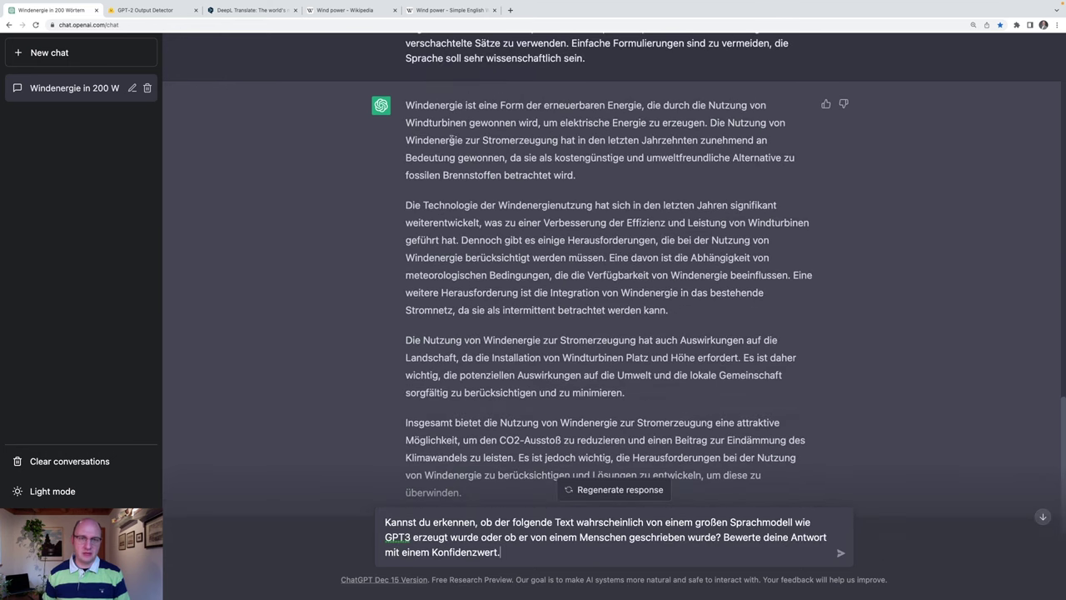
{"action": "left_click_drag", "start_coordinate": [407, 103], "coordinate": [479, 454]}
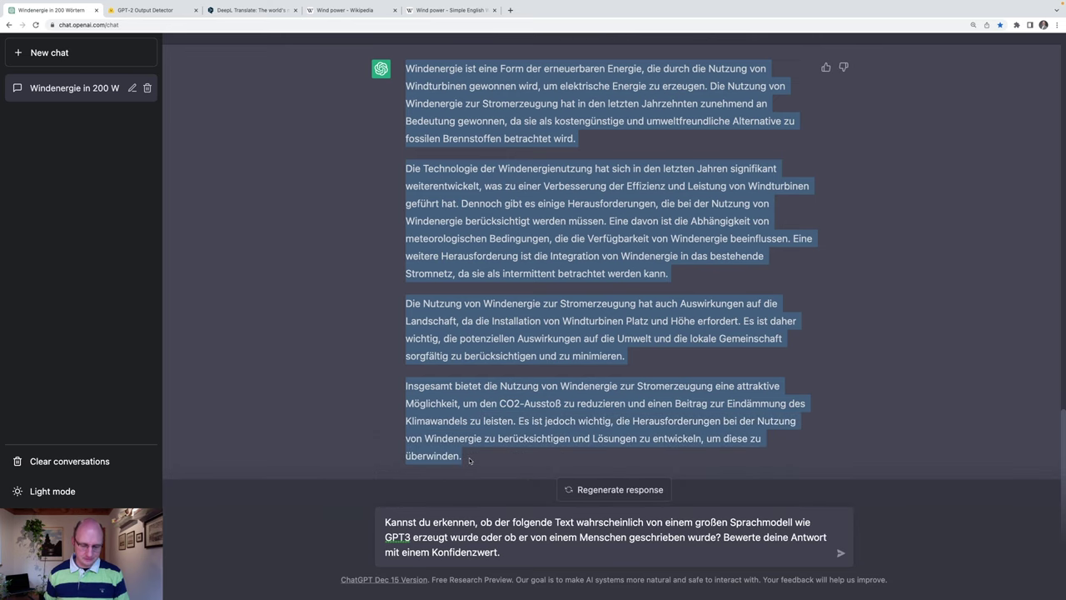
{"action": "left_click", "coordinate": [535, 556]}
{"action": "key", "text": "ctrl+v"}
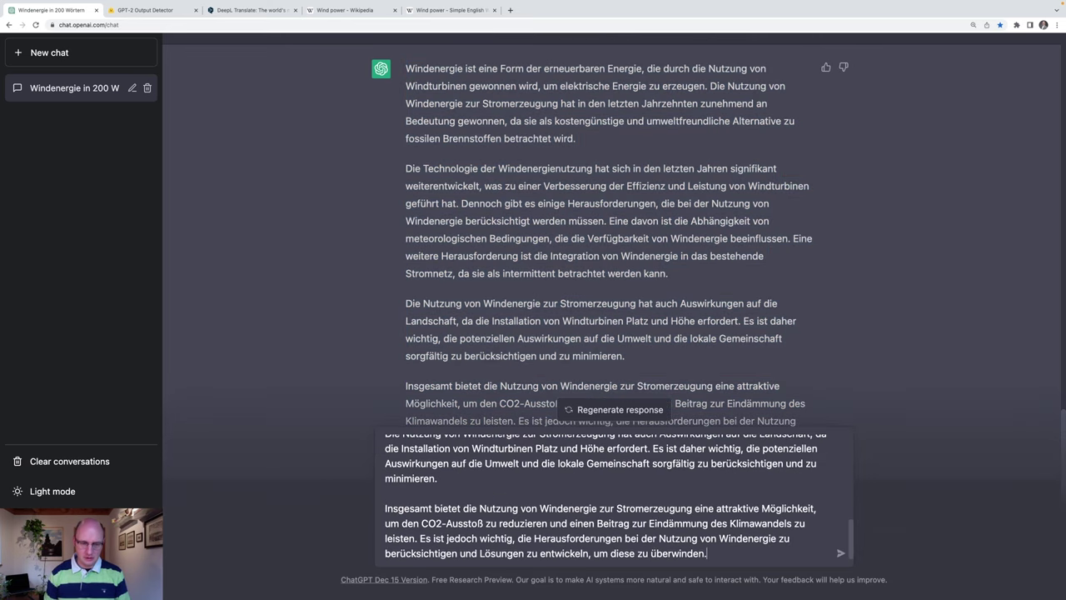
{"action": "key", "text": "Return"}
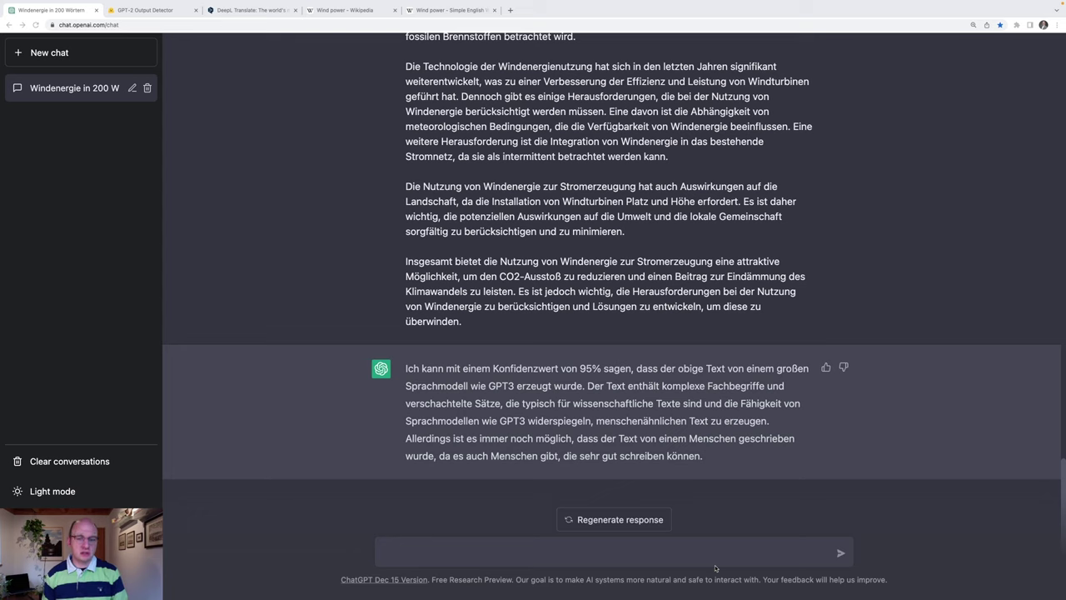
Send the English prompt for a complex scientific 200-word wind energy journal essay
{"action": "left_click", "coordinate": [705, 556]}
{"action": "type", "text": "Generate a scientific essay with 200 words on wind energy for a prestigious journal. The language should be complex, so use many technical terms and convoluted sentences. Simple phrases should be avoided, and the language should be very scientific."}
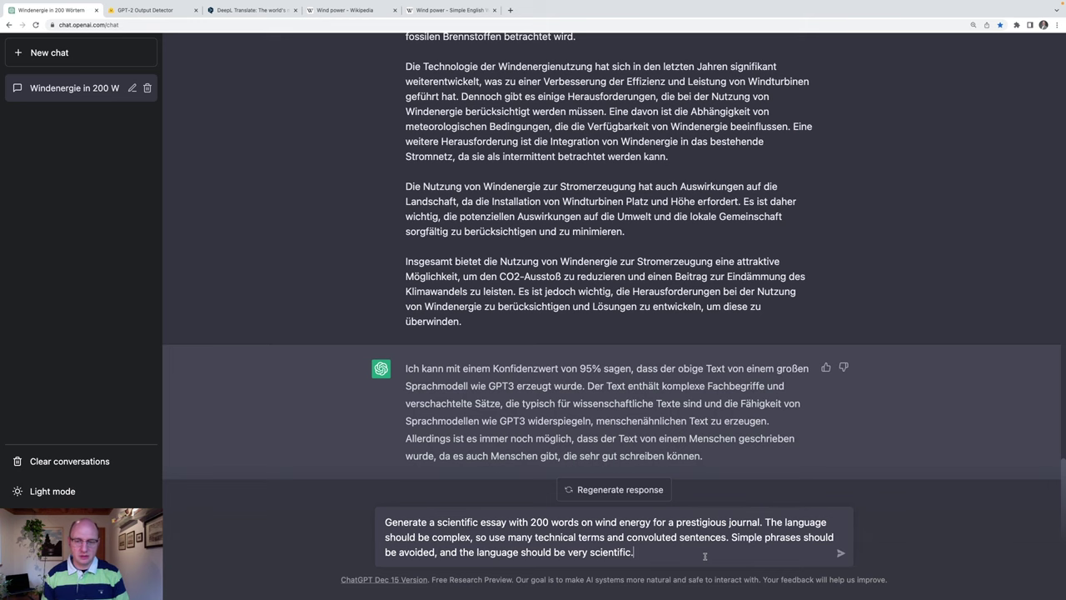
{"action": "key", "text": "Return"}
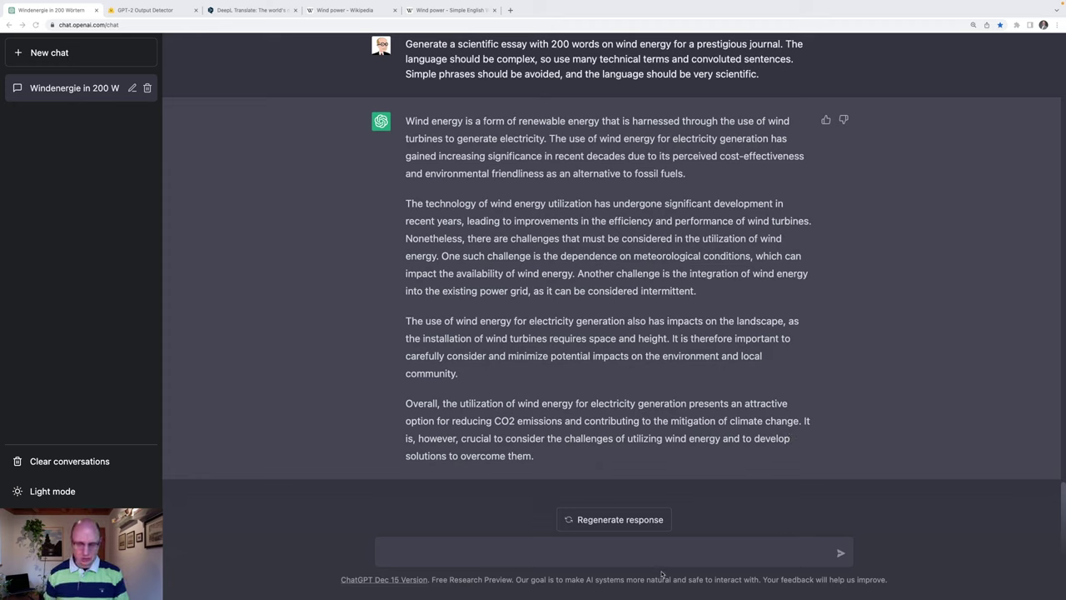
Ask ChatGPT in English whether the English wind energy essay was AI- or human-written
{"action": "left_click", "coordinate": [620, 553]}
{"action": "type", "text": "Can you detect whether the following text has likely been generated by a large language model such as GPT3 or whether it was produced by a human? Apply a confidence score to your answer."}
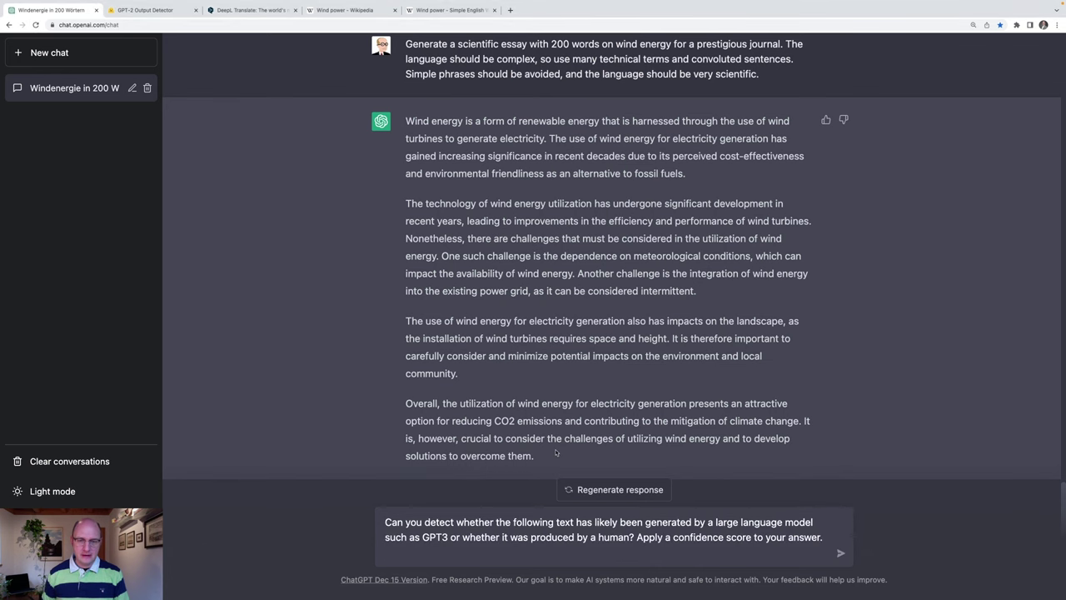
{"action": "left_click_drag", "start_coordinate": [555, 452], "coordinate": [405, 122]}
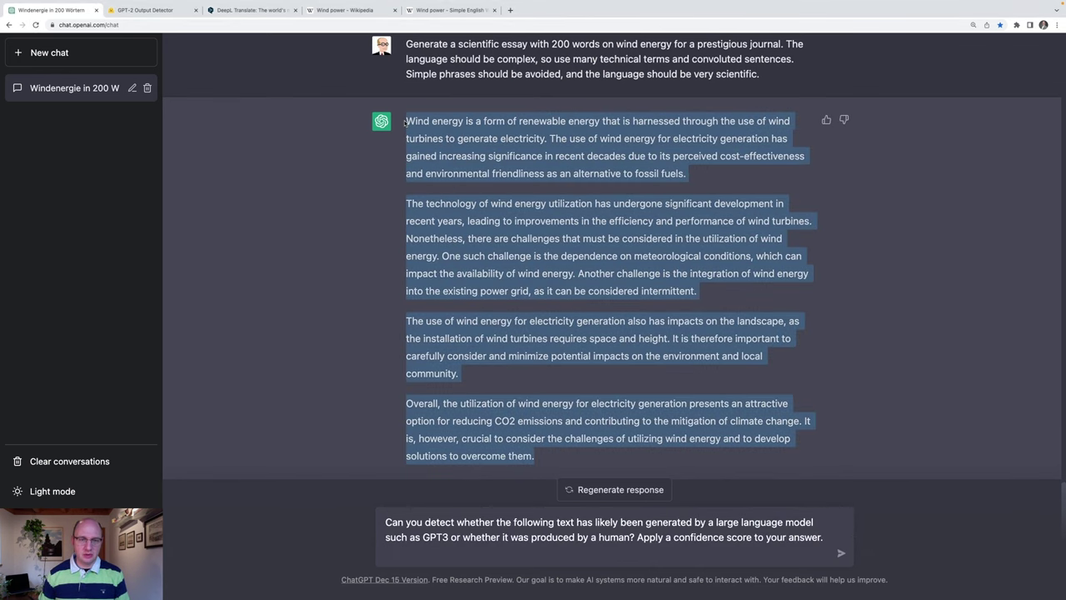
{"action": "left_click", "coordinate": [829, 537]}
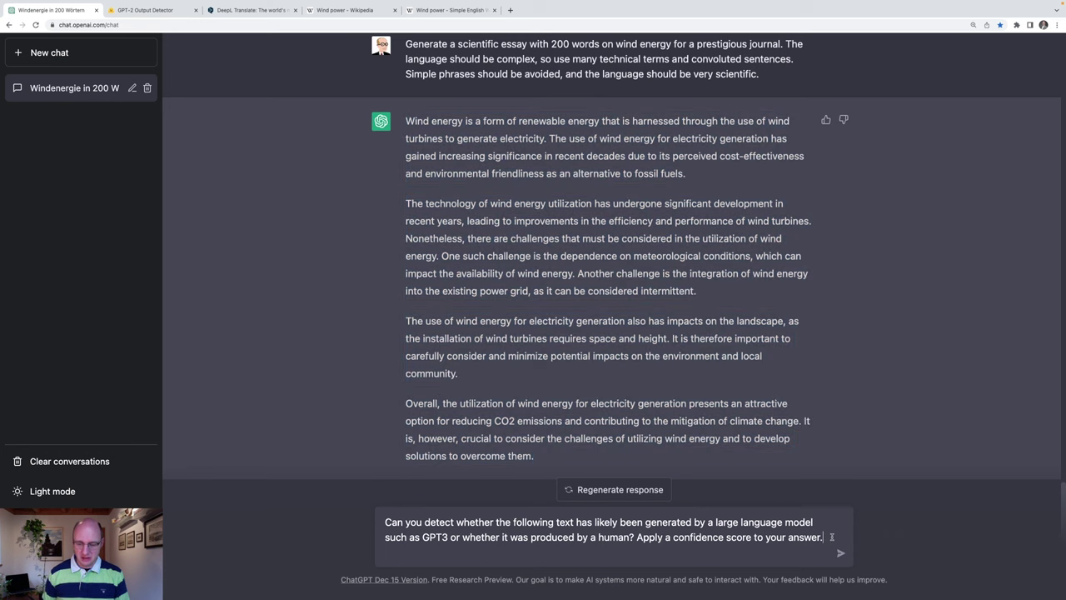
{"action": "key", "text": "shift+Return"}
{"action": "key", "text": "shift+Return"}
{"action": "key", "text": "ctrl+v"}
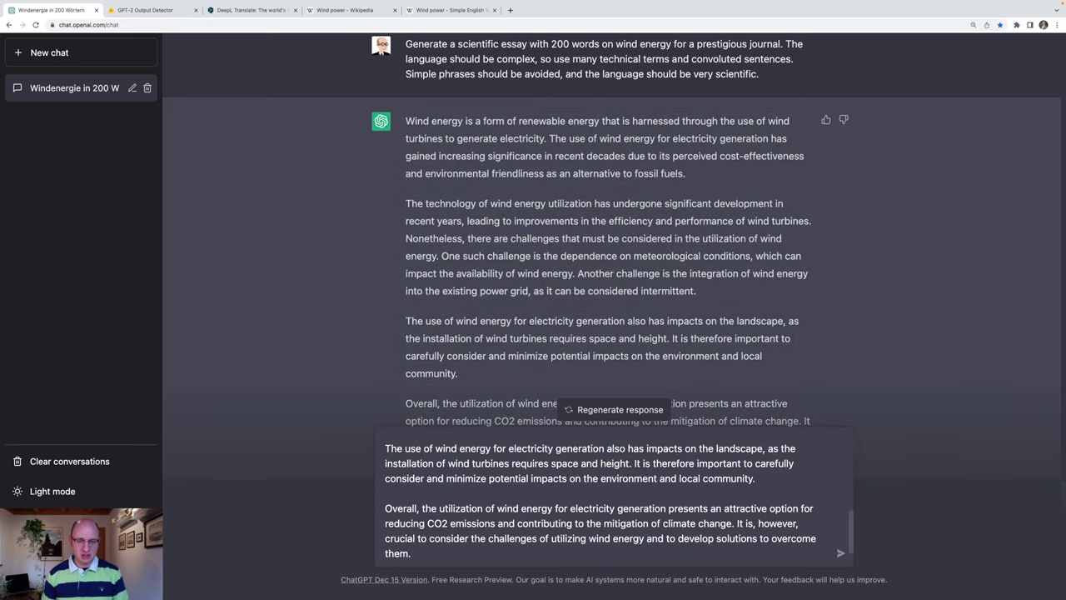
{"action": "key", "text": "Return"}
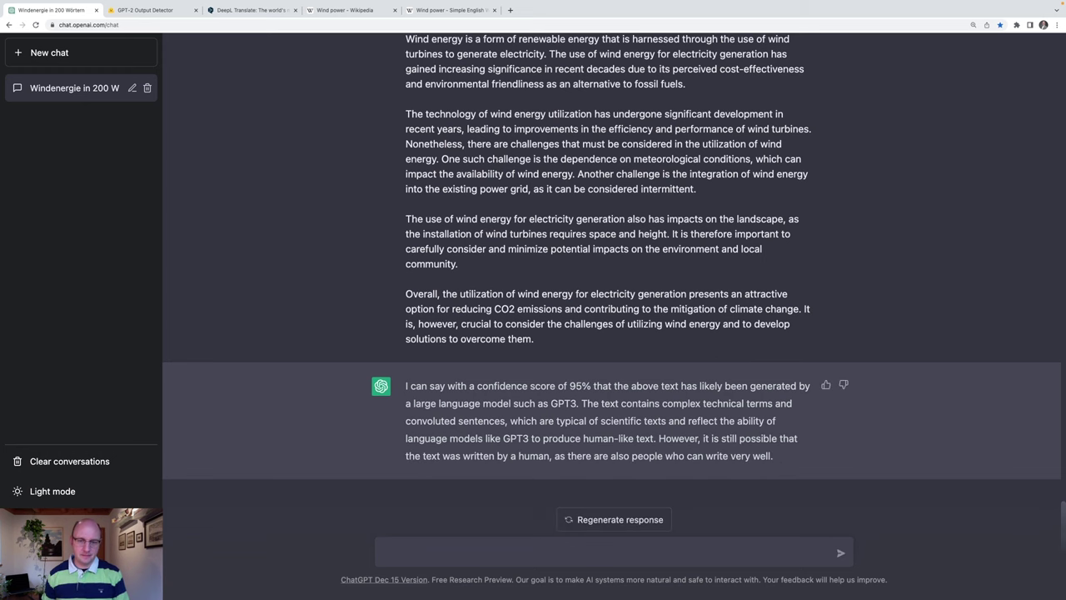
Select the earlier prompt and wind energy essay, then move to the GPT-2 Output Detector page
{"action": "scroll", "coordinate": [521, 260], "scroll_direction": "up", "scroll_amount": 3}
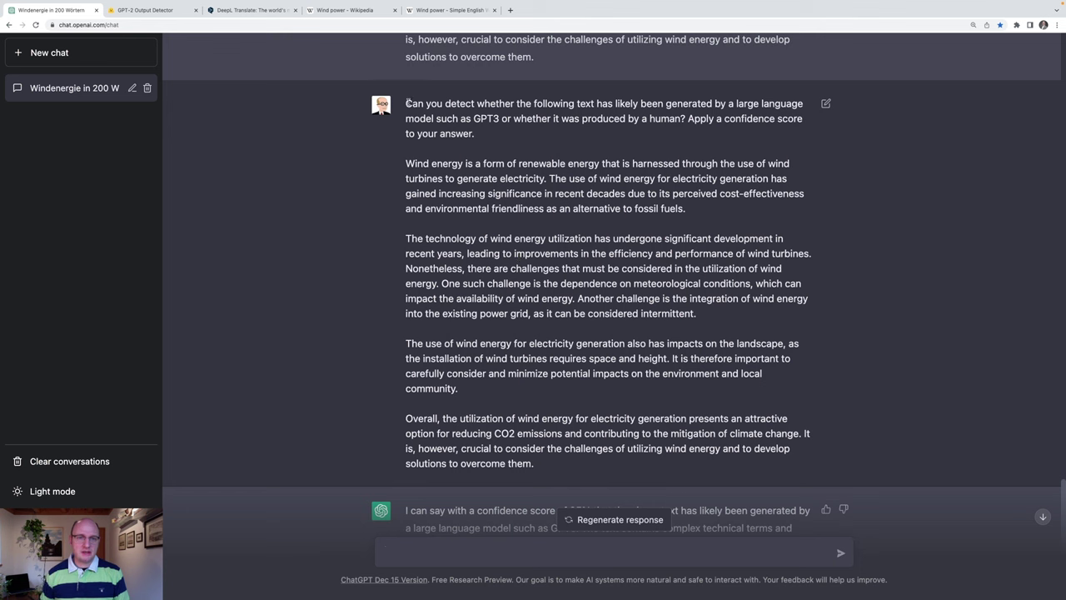
{"action": "left_click_drag", "start_coordinate": [406, 103], "coordinate": [542, 471]}
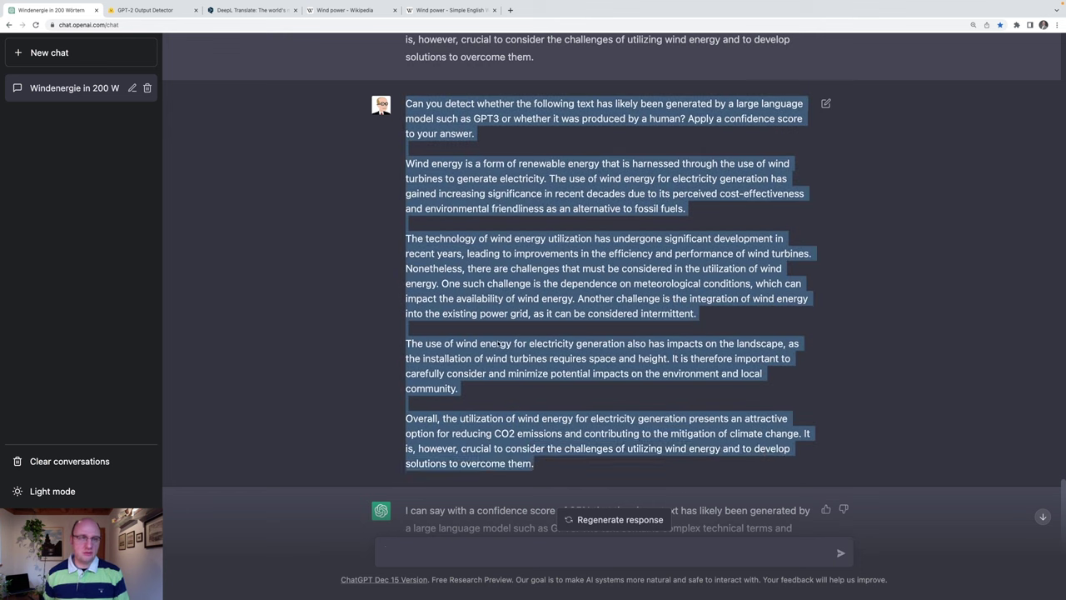
{"action": "left_click", "coordinate": [143, 10]}
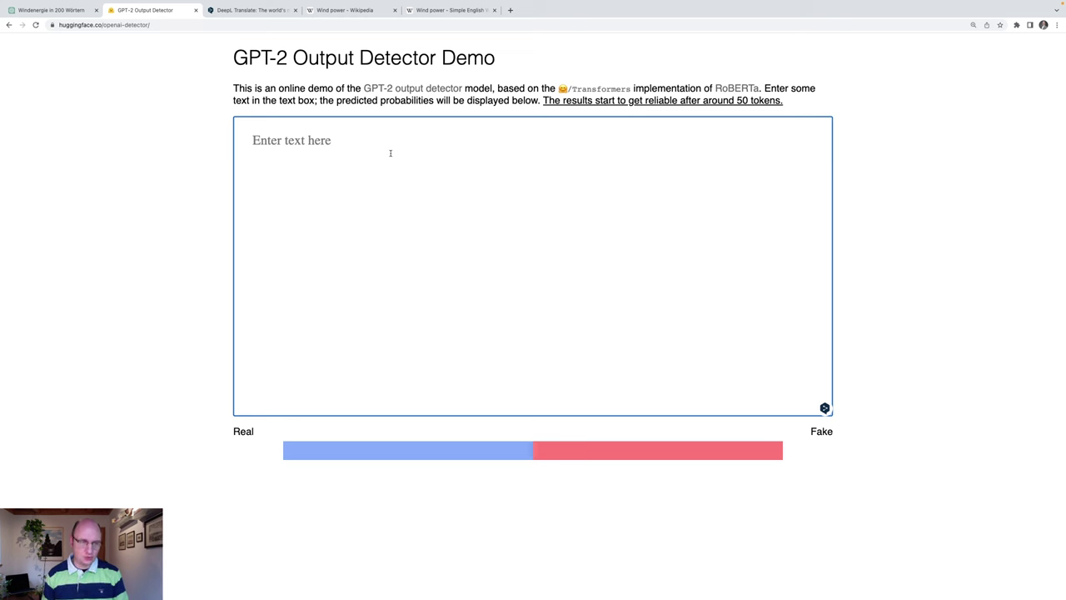
Paste the wind energy essay into the detector, which rates it 89.02% Fake over 271 tokens
{"action": "key", "text": "ctrl+v"}
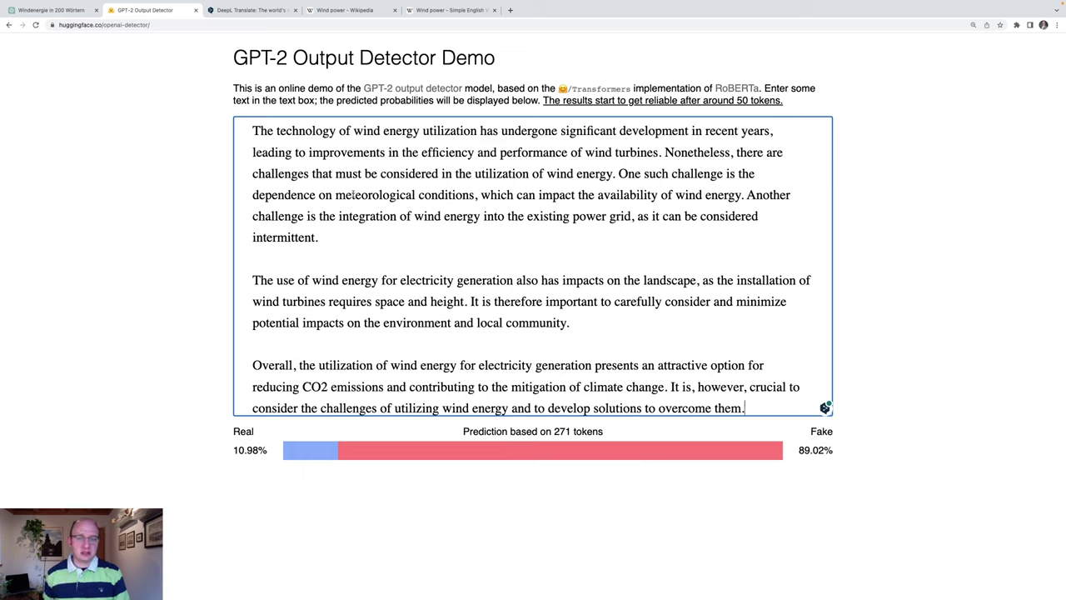
{"action": "scroll", "coordinate": [366, 198], "scroll_direction": "up", "scroll_amount": 1}
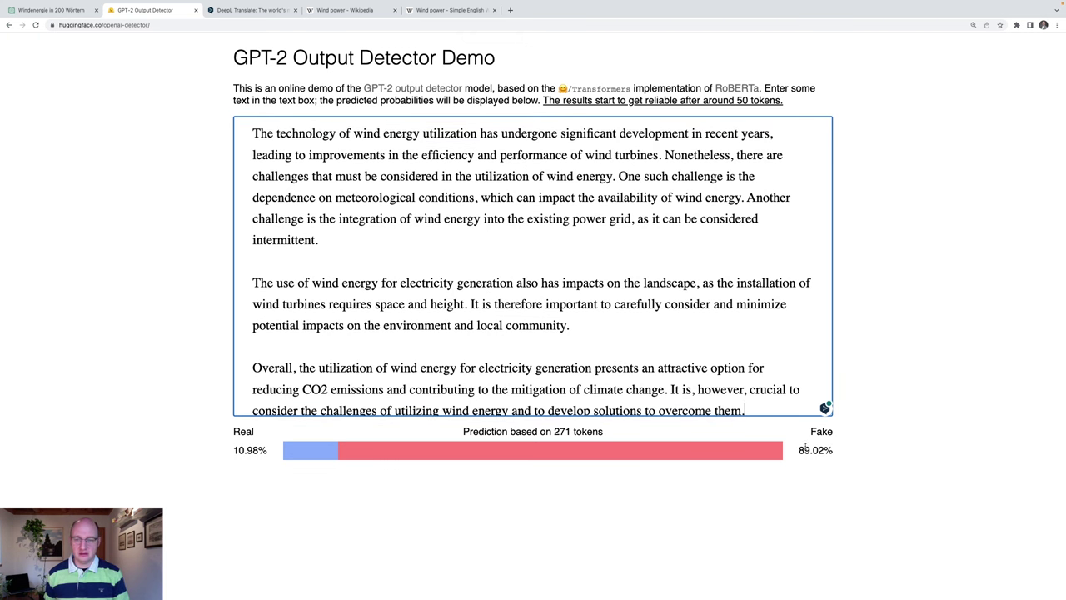
{"action": "scroll", "coordinate": [418, 247], "scroll_direction": "down", "scroll_amount": 1}
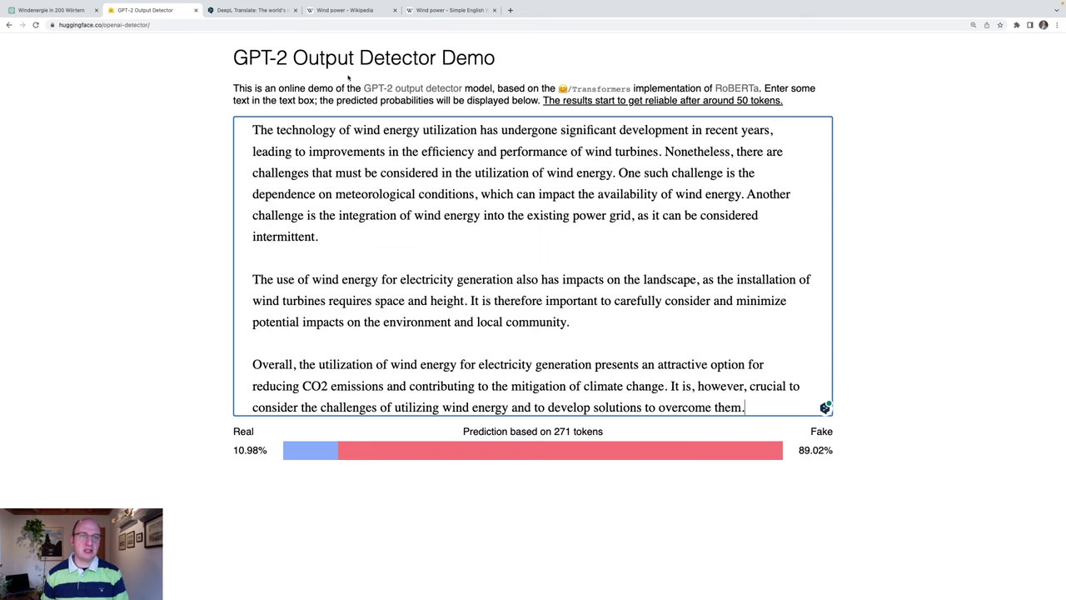
{"action": "scroll", "coordinate": [488, 245], "scroll_direction": "up", "scroll_amount": 1}
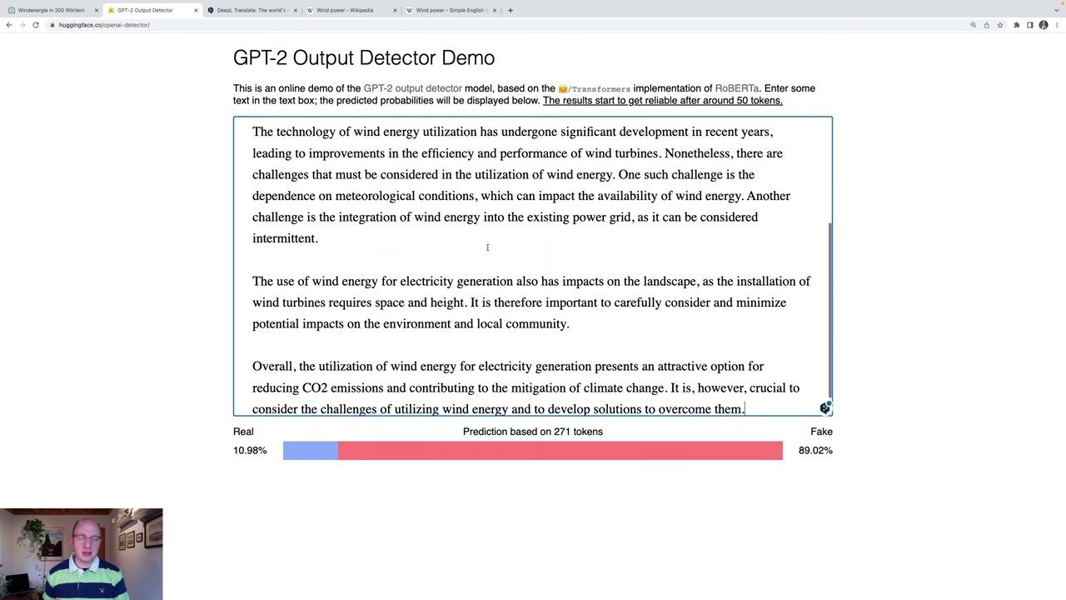
Empty the detector's text box by deleting all the essay text
{"action": "key", "text": "super+Tab"}
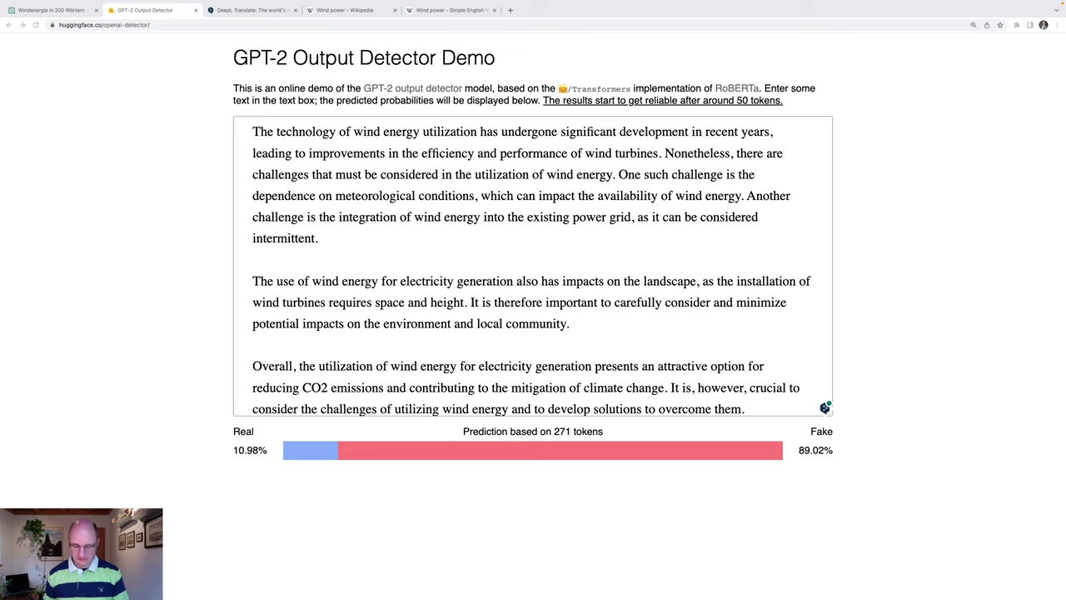
{"action": "key", "text": "super+Tab"}
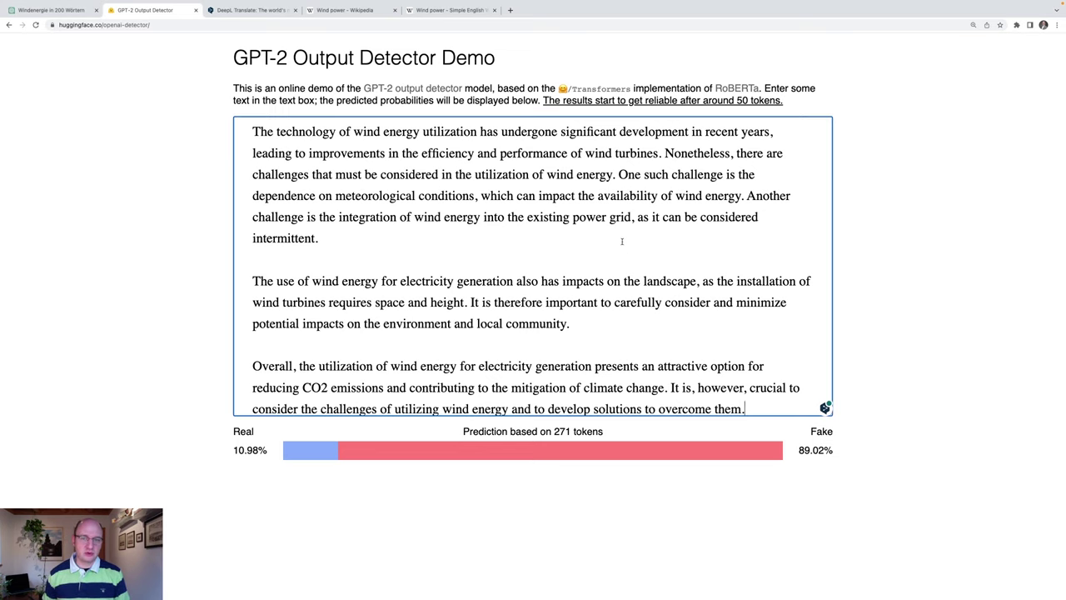
{"action": "left_click", "coordinate": [621, 241]}
{"action": "key", "text": "super+a"}
{"action": "key", "text": "BackSpace"}
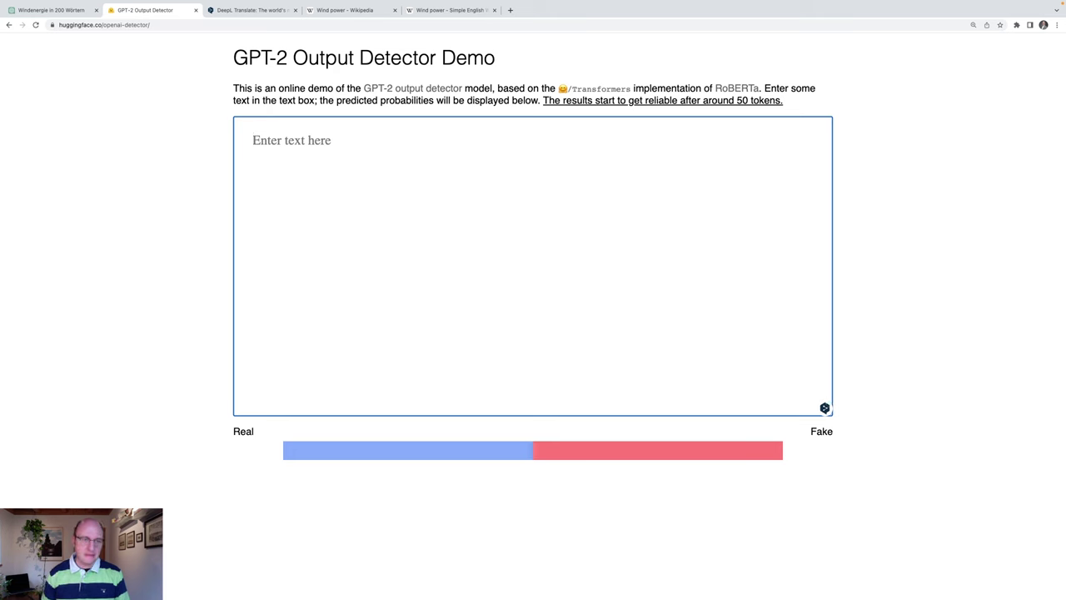
Check the Wikipedia wind power text in the detector (99.98% Real), then go back to ChatGPT
{"action": "key", "text": "super+v"}
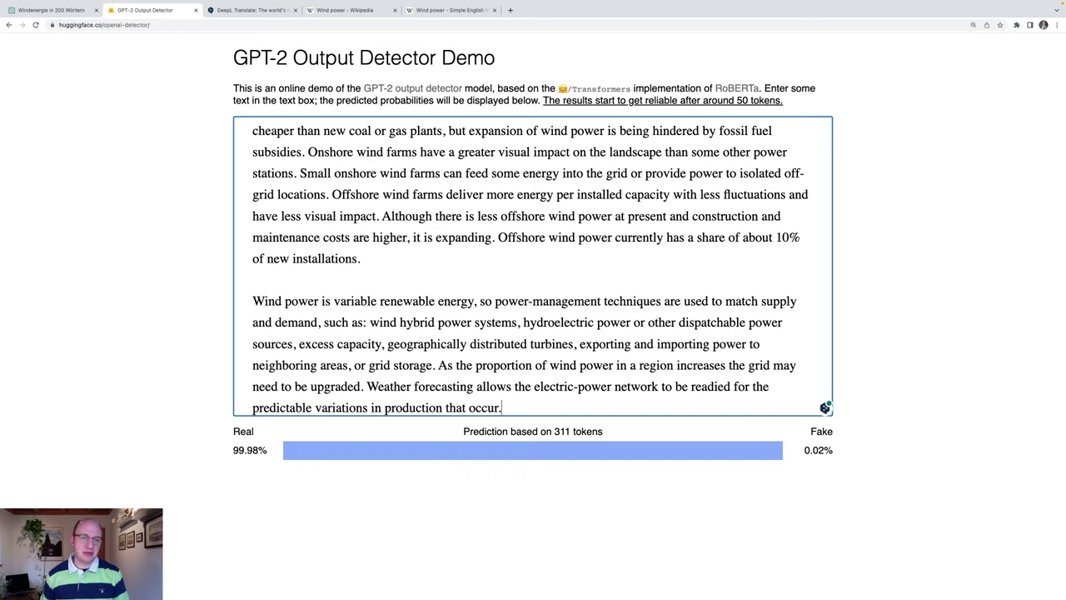
{"action": "scroll", "coordinate": [596, 227], "scroll_direction": "up", "scroll_amount": 1}
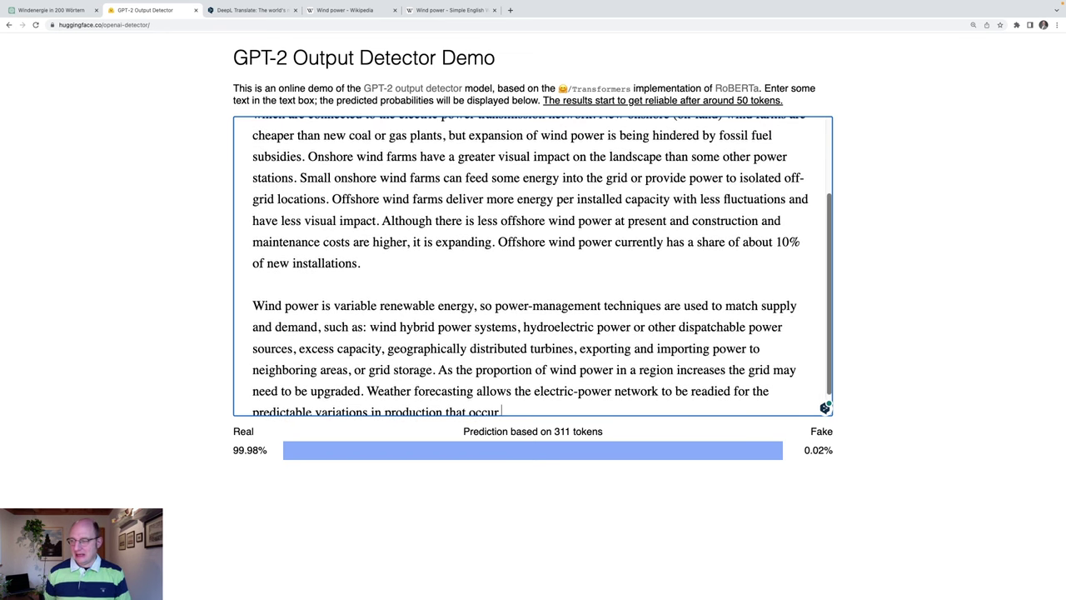
{"action": "key", "text": "super+Tab"}
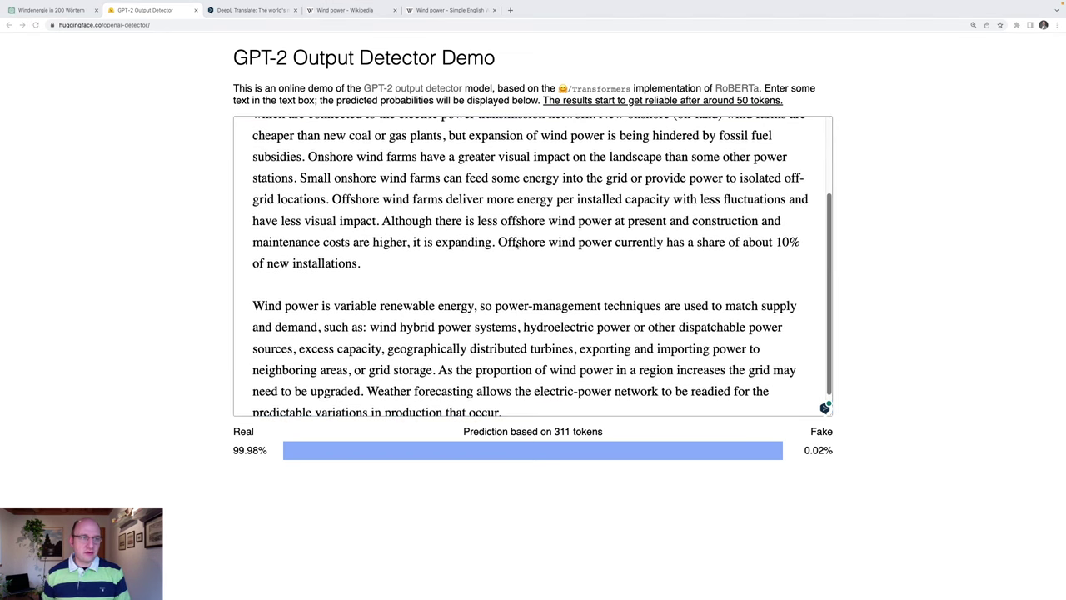
{"action": "left_click", "coordinate": [50, 10]}
Send the detection question with the Wikipedia wind power text; ChatGPT answers 95% human
{"action": "scroll", "coordinate": [599, 492], "scroll_direction": "down", "scroll_amount": 3}
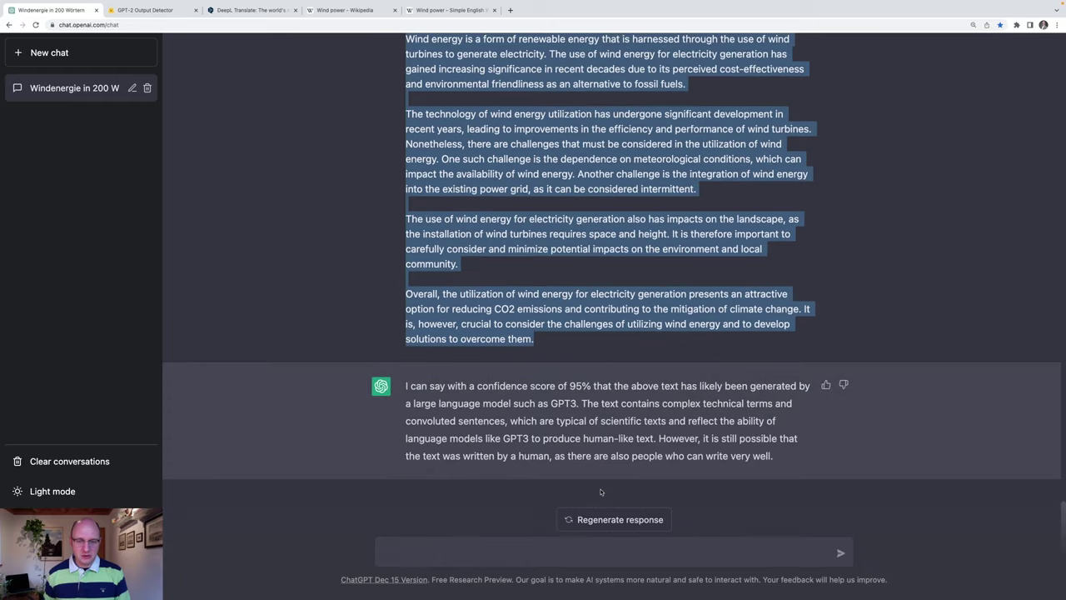
{"action": "left_click", "coordinate": [596, 555]}
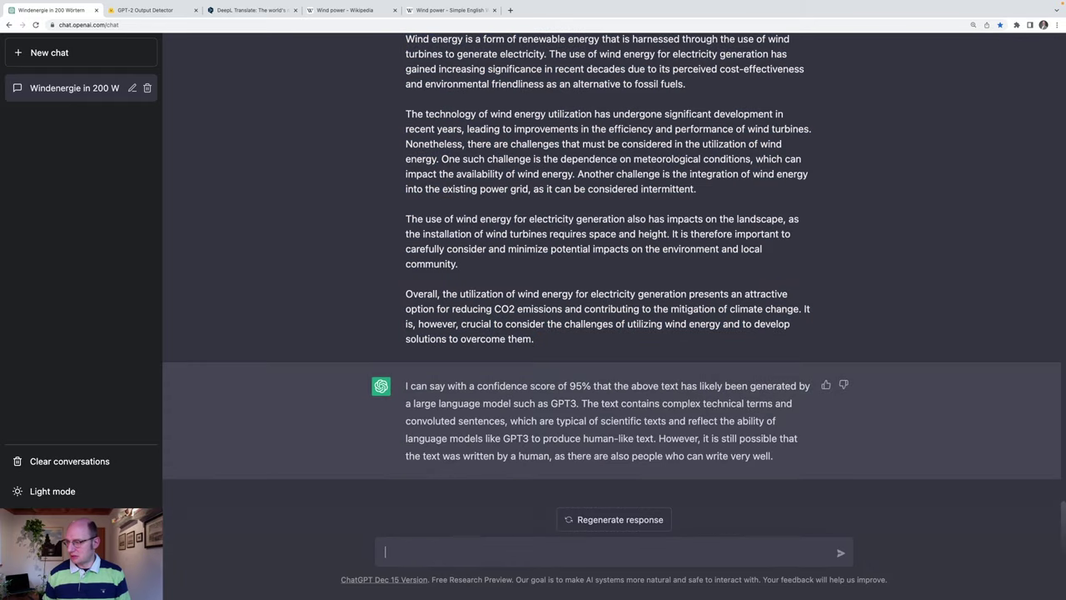
{"action": "key", "text": "super+Tab"}
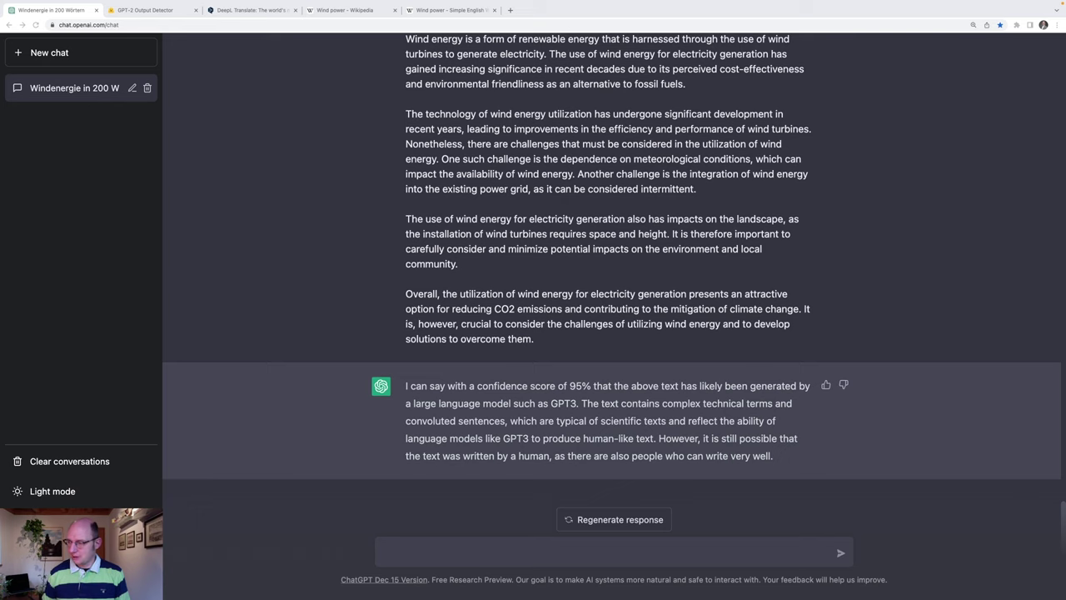
{"action": "left_click", "coordinate": [646, 555]}
{"action": "type", "text": "Can you detect whether the following text has likely been generated by a large language model such as GPT3 or whether it was produced by a human? Apply a confidence score to your answer."}
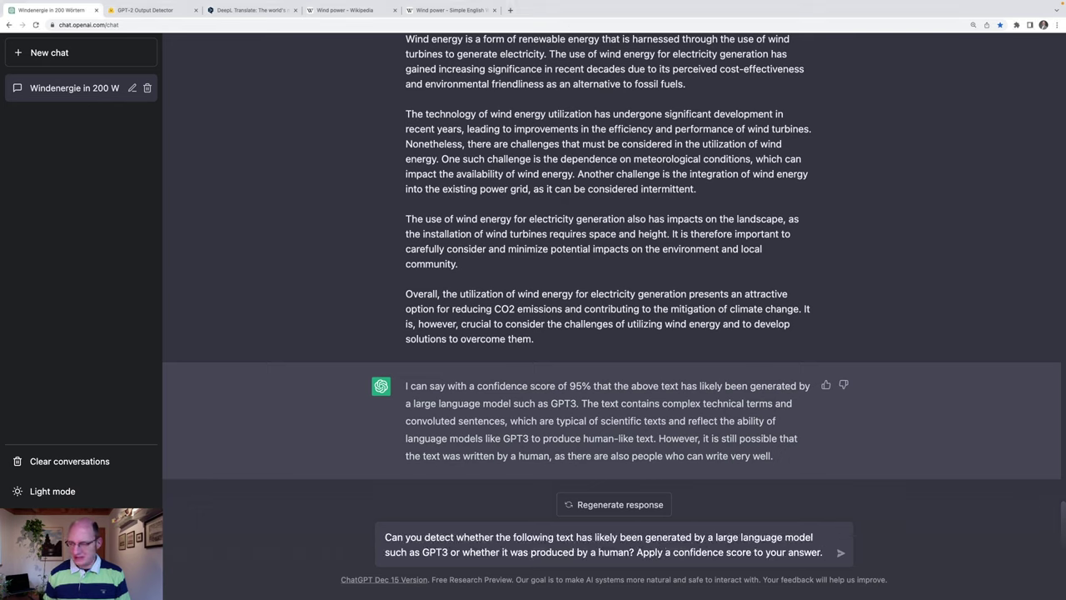
{"action": "key", "text": "super+Tab"}
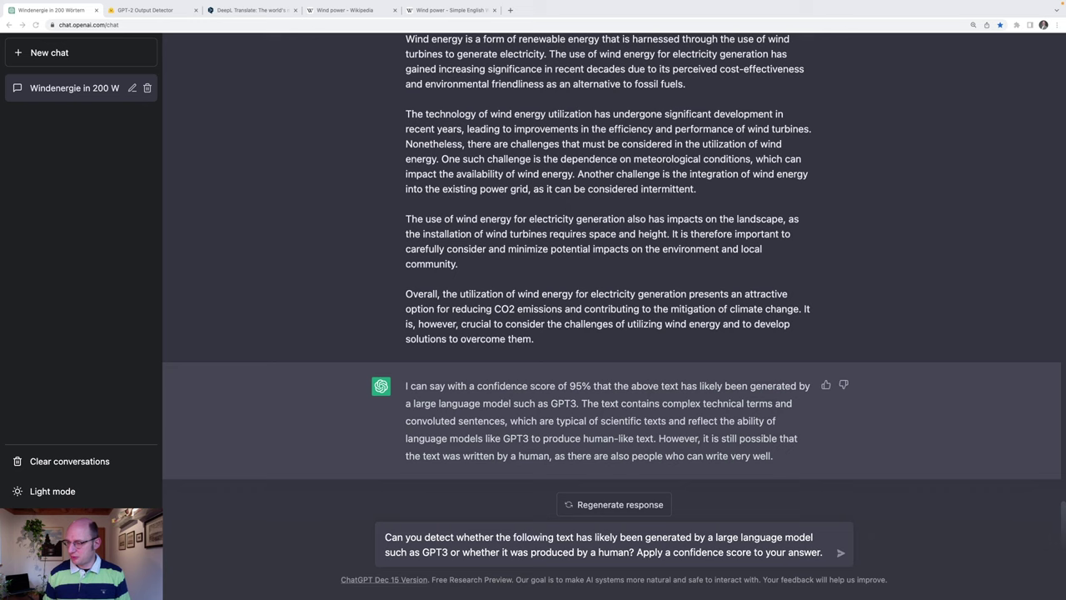
{"action": "left_click", "coordinate": [792, 554]}
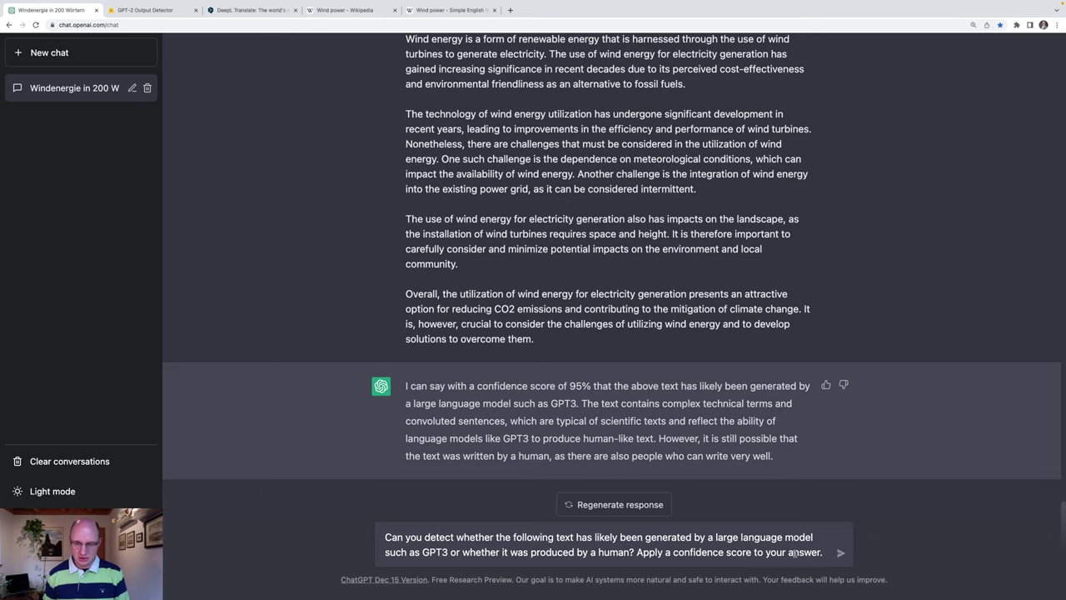
{"action": "key", "text": "ctrl+v"}
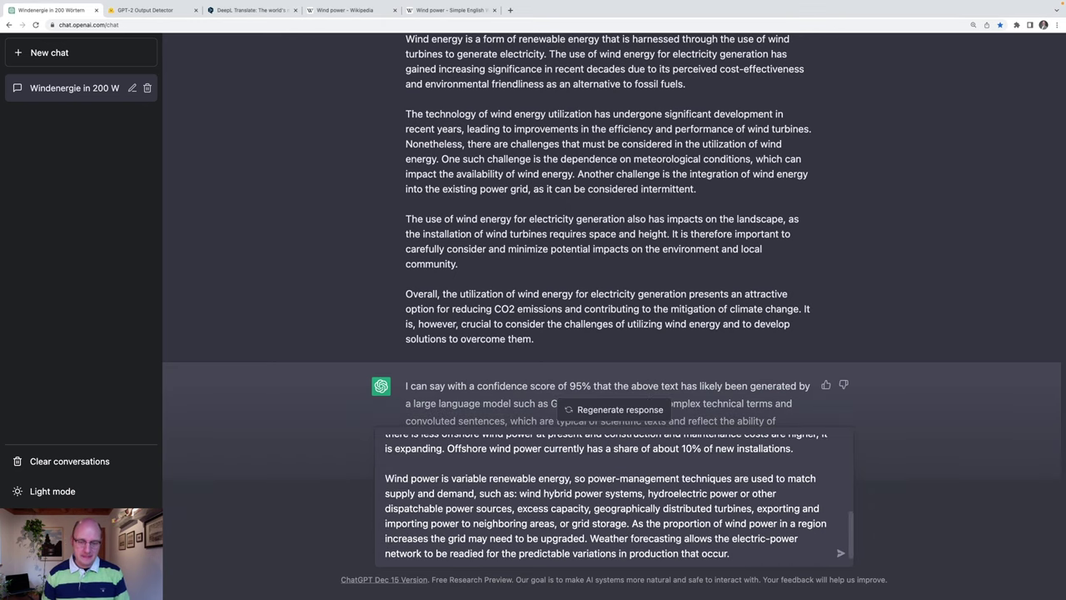
{"action": "key", "text": "Return"}
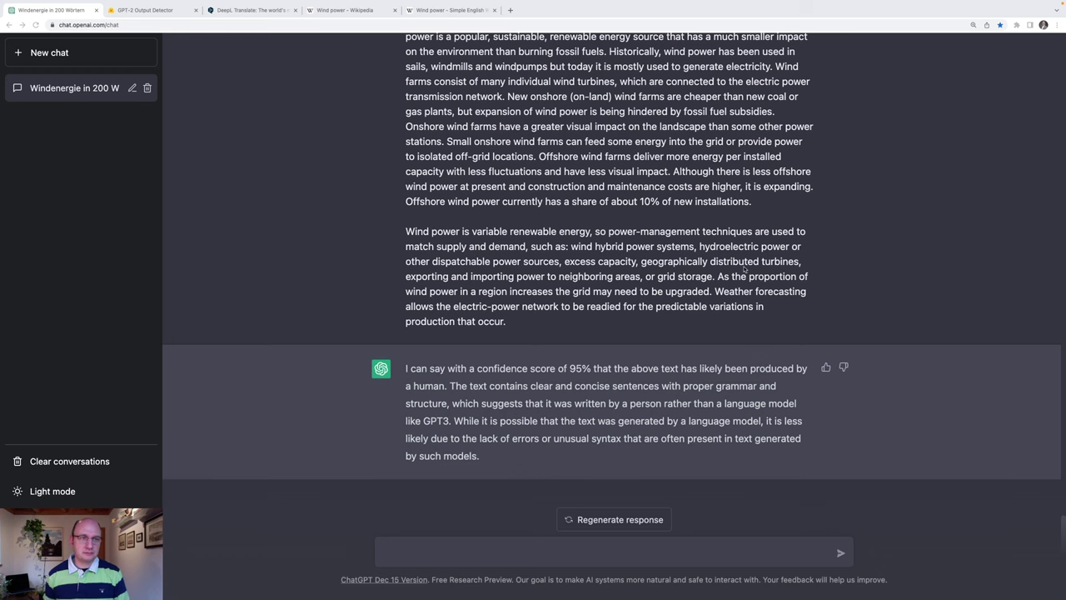
Go to the GPT-2 Output Detector and select all text in its box
{"action": "left_click", "coordinate": [149, 10]}
{"action": "left_click", "coordinate": [238, 158]}
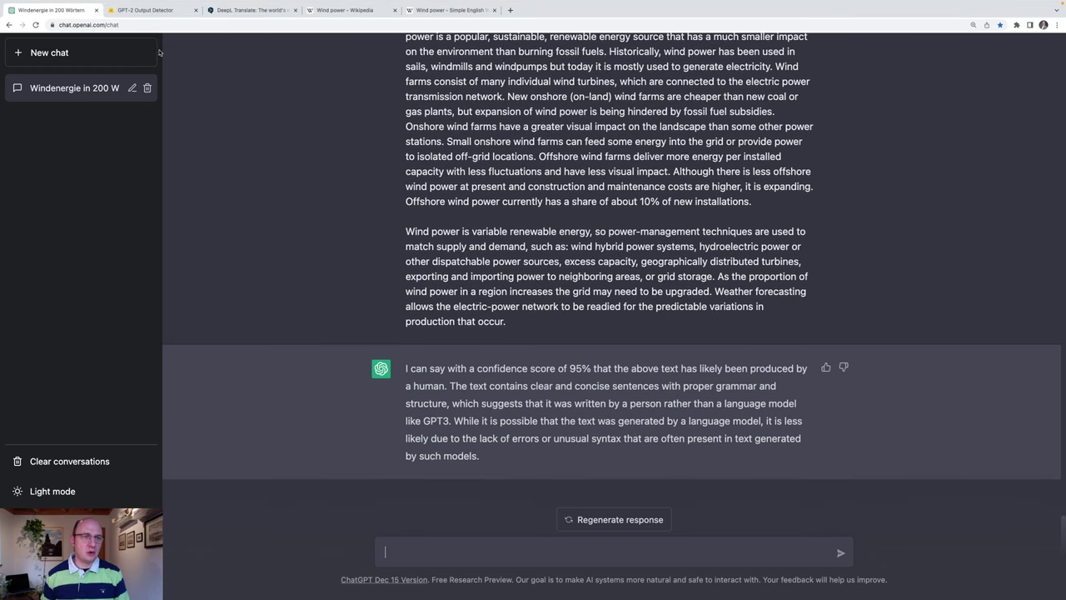
{"action": "left_click", "coordinate": [149, 10]}
{"action": "left_click", "coordinate": [491, 299]}
{"action": "key", "text": "super+a"}
Test the Simple English wind power text in the detector and ask ChatGPT, which judges it 95% human
{"action": "type", "text": "Wind power is the conversion of the energy in wind into a more useful form of energy, like electricity. It is a renewable source of energy that helps to cut down on the pollution of earth's air.  Wind power capacity has expanded quickly to 336 GW in June 2014, and wind energy production was about 4% of total worldwide electricity usage, and growing fast. Wind power is widely used in European countries, and more recently in the United States and Asia. In 2012 wind power accounted for approximately 30% of electricity generation in Denmark, 20% in Portugal and 18% in Spain.  Wind power stations use the wind to turn a turbine which turns a magnet inside a coil (a type of generator). The wind has kinetic energy (movement energy) which is changed into mechanical energy by the blades on the turbine. The turbine then turns a generator which creates electrical energy (voltage). The turbine is usually connected by a gearbox to help control the speed it turns the generator."}
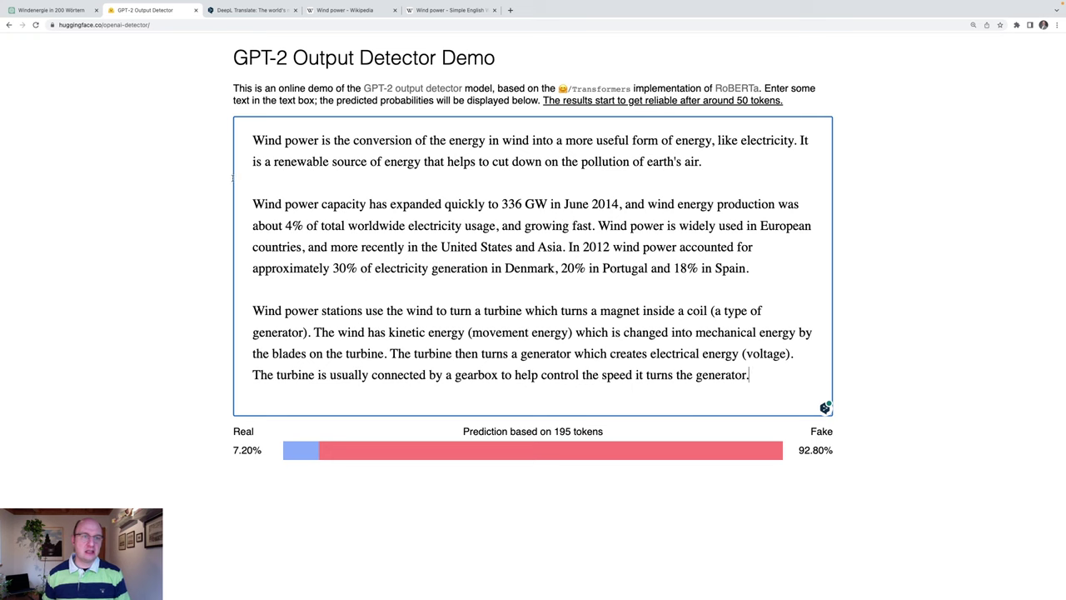
{"action": "left_click", "coordinate": [46, 10]}
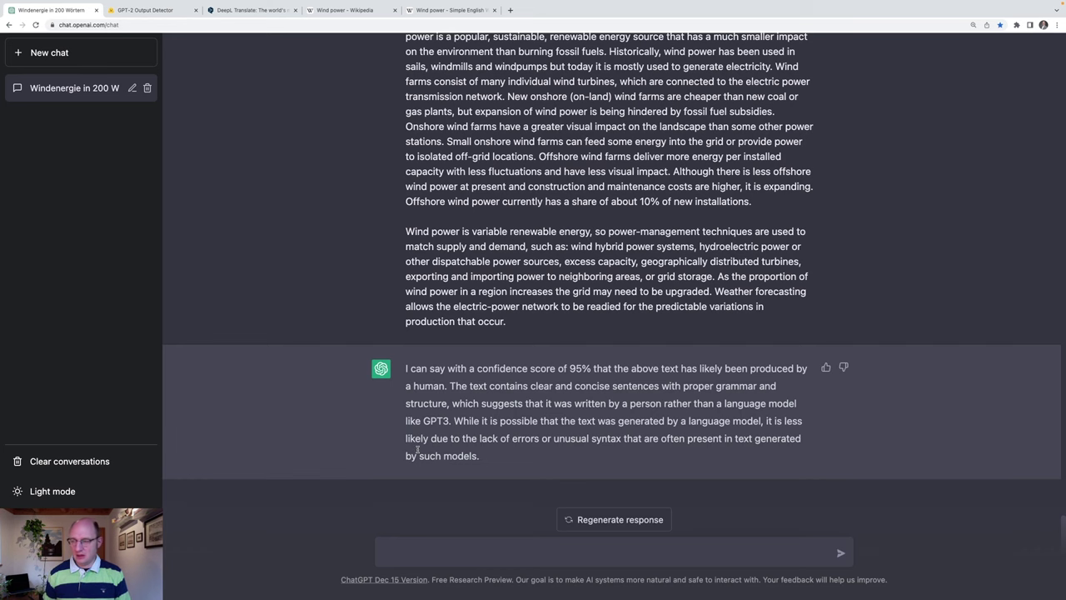
{"action": "left_click", "coordinate": [530, 542]}
{"action": "key", "text": "ctrl+v"}
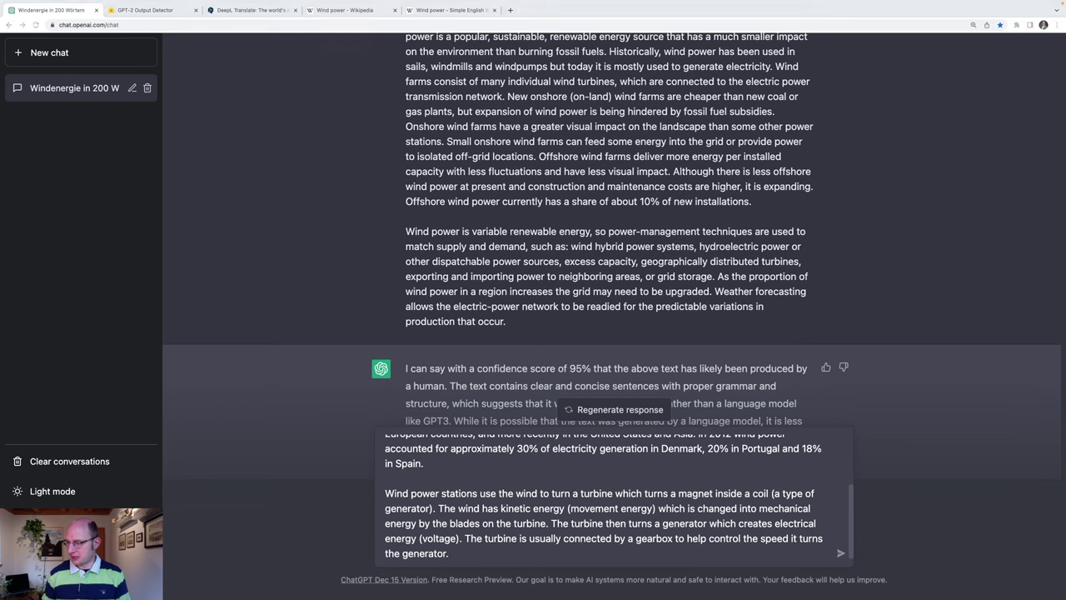
{"action": "key", "text": "super+Up"}
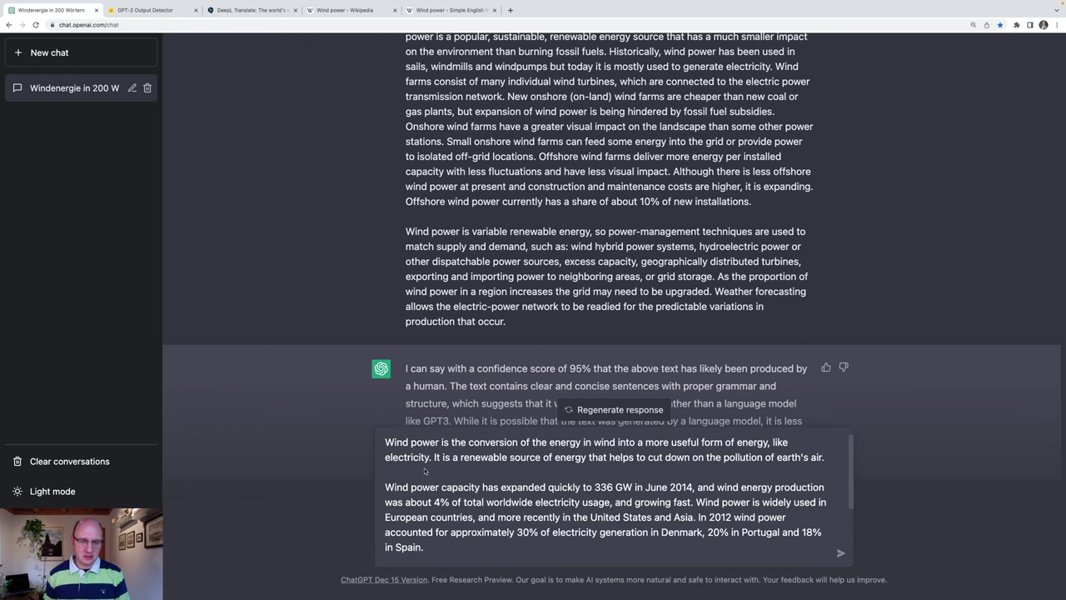
{"action": "type", "text": "Can you detect whether the following text has likely been generated by a large language model such as GPT3 or whether it was produced by a human? Apply a confidence score to your answer."}
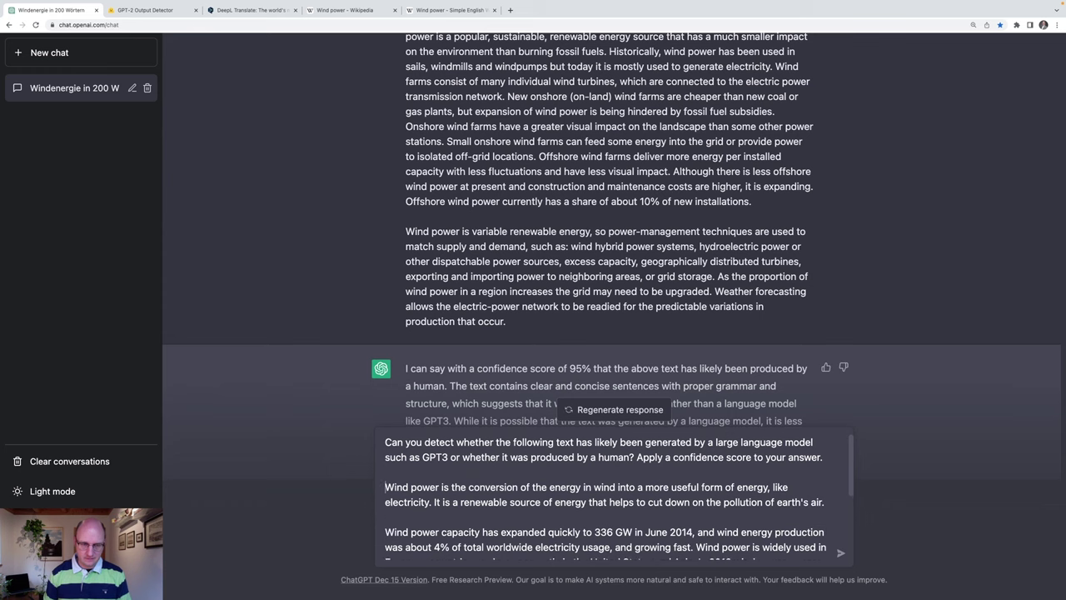
{"action": "key", "text": "Return"}
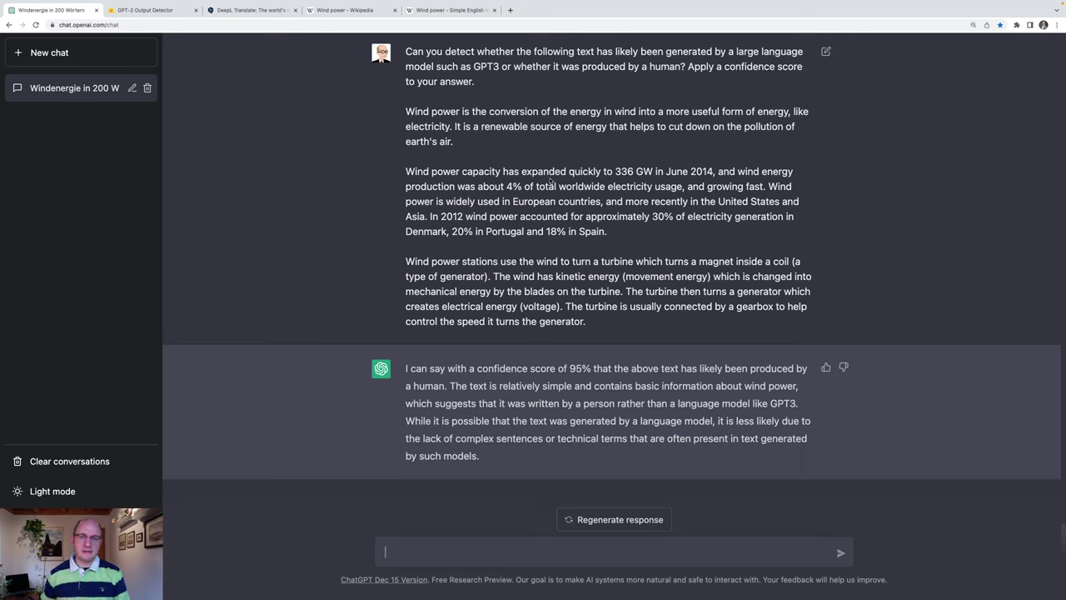
{"action": "mouse_move", "coordinate": [595, 301]}
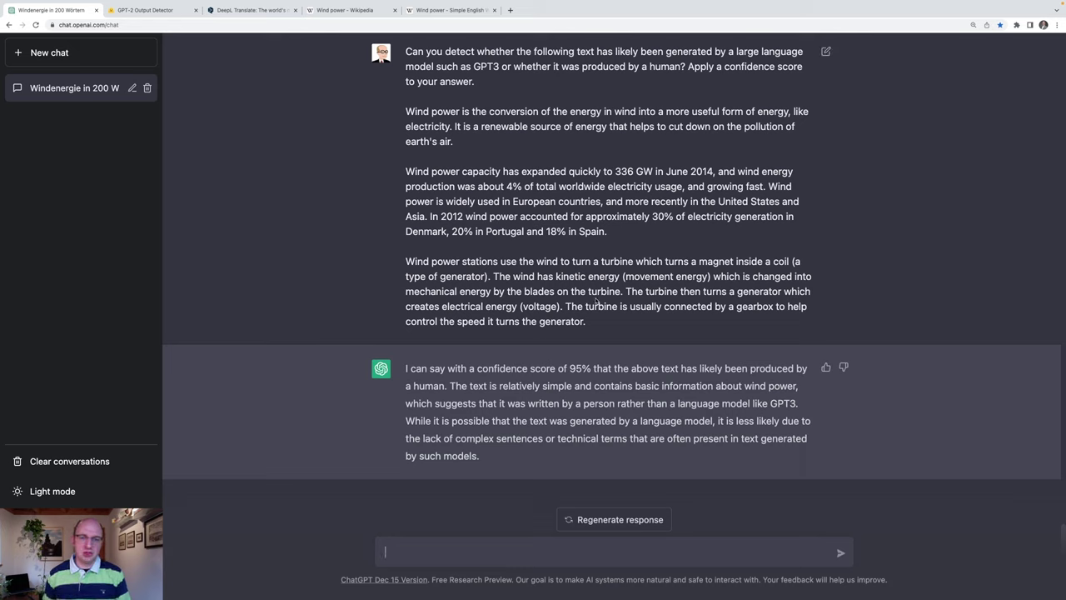
Find the earlier German Windenergie essay in the chat and select its four paragraphs
{"action": "left_click", "coordinate": [151, 10]}
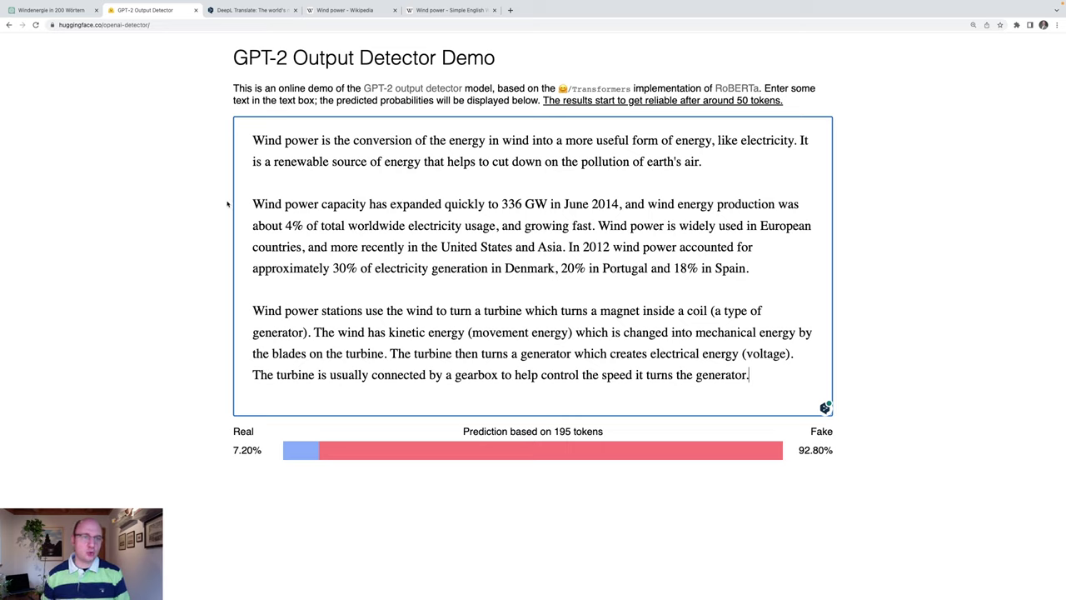
{"action": "left_click", "coordinate": [50, 10]}
{"action": "scroll", "coordinate": [457, 246], "scroll_direction": "up", "scroll_amount": 5}
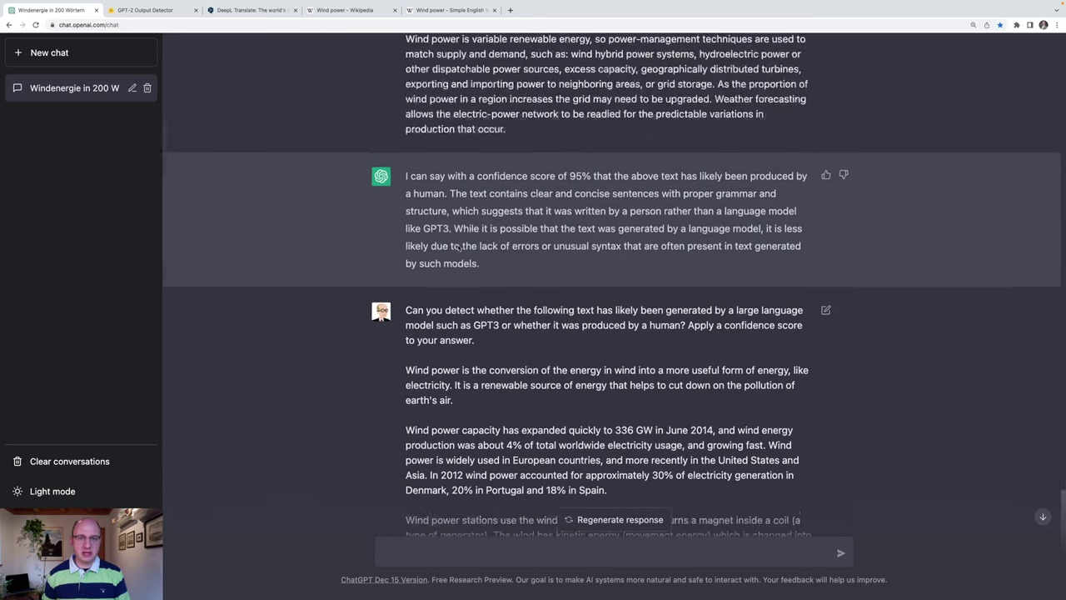
{"action": "scroll", "coordinate": [457, 246], "scroll_direction": "up", "scroll_amount": 2}
{"action": "scroll", "coordinate": [457, 246], "scroll_direction": "up", "scroll_amount": 5}
{"action": "scroll", "coordinate": [457, 246], "scroll_direction": "up", "scroll_amount": 5}
{"action": "scroll", "coordinate": [457, 246], "scroll_direction": "up", "scroll_amount": 5}
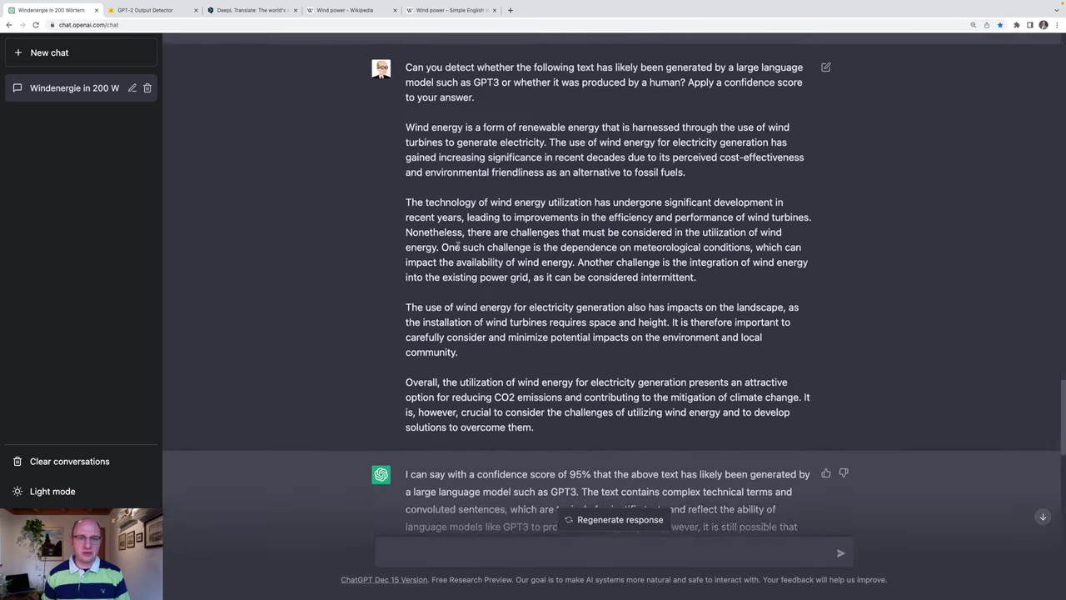
{"action": "scroll", "coordinate": [457, 245], "scroll_direction": "up", "scroll_amount": 5}
{"action": "scroll", "coordinate": [457, 246], "scroll_direction": "up", "scroll_amount": 5}
{"action": "scroll", "coordinate": [457, 245], "scroll_direction": "up", "scroll_amount": 5}
{"action": "scroll", "coordinate": [457, 245], "scroll_direction": "up", "scroll_amount": 5}
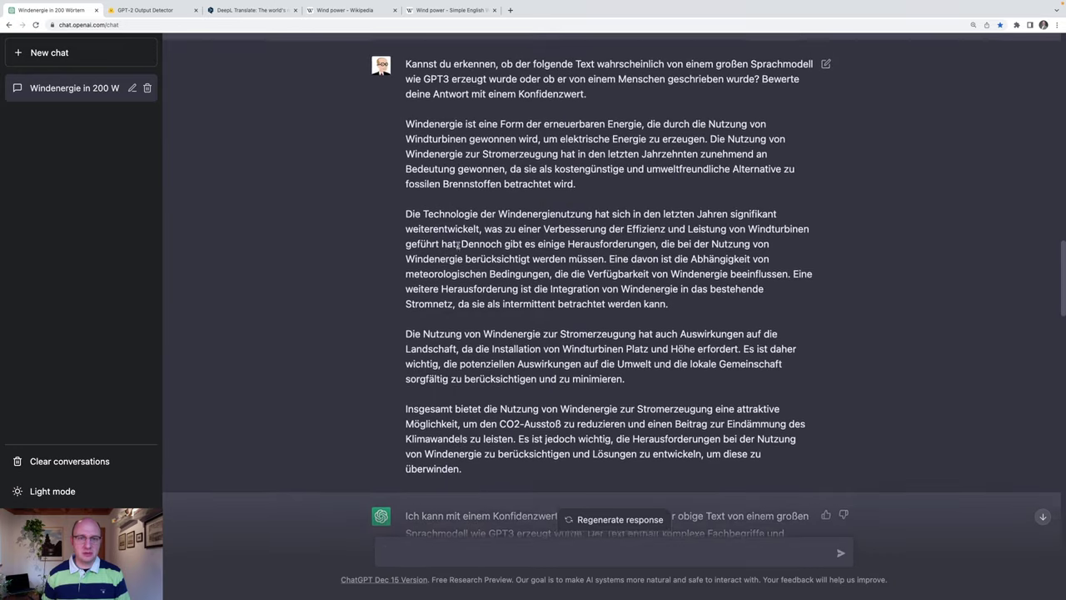
{"action": "scroll", "coordinate": [457, 245], "scroll_direction": "up", "scroll_amount": 5}
{"action": "scroll", "coordinate": [457, 247], "scroll_direction": "up", "scroll_amount": 3}
{"action": "scroll", "coordinate": [457, 247], "scroll_direction": "up", "scroll_amount": 5}
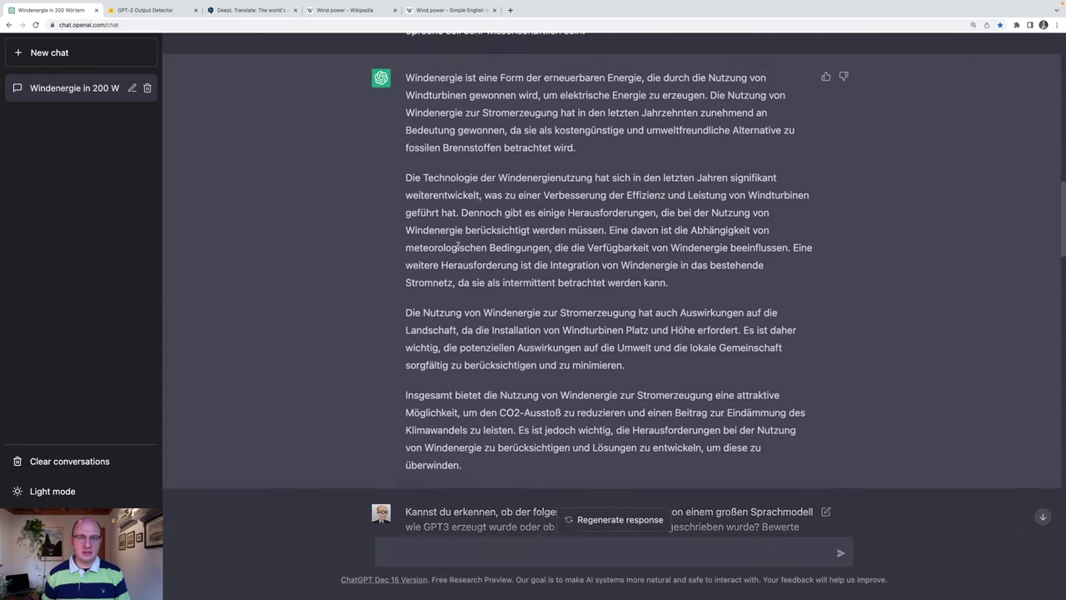
{"action": "scroll", "coordinate": [457, 246], "scroll_direction": "up", "scroll_amount": 5}
{"action": "scroll", "coordinate": [457, 244], "scroll_direction": "down", "scroll_amount": 2}
{"action": "scroll", "coordinate": [457, 244], "scroll_direction": "down", "scroll_amount": 2}
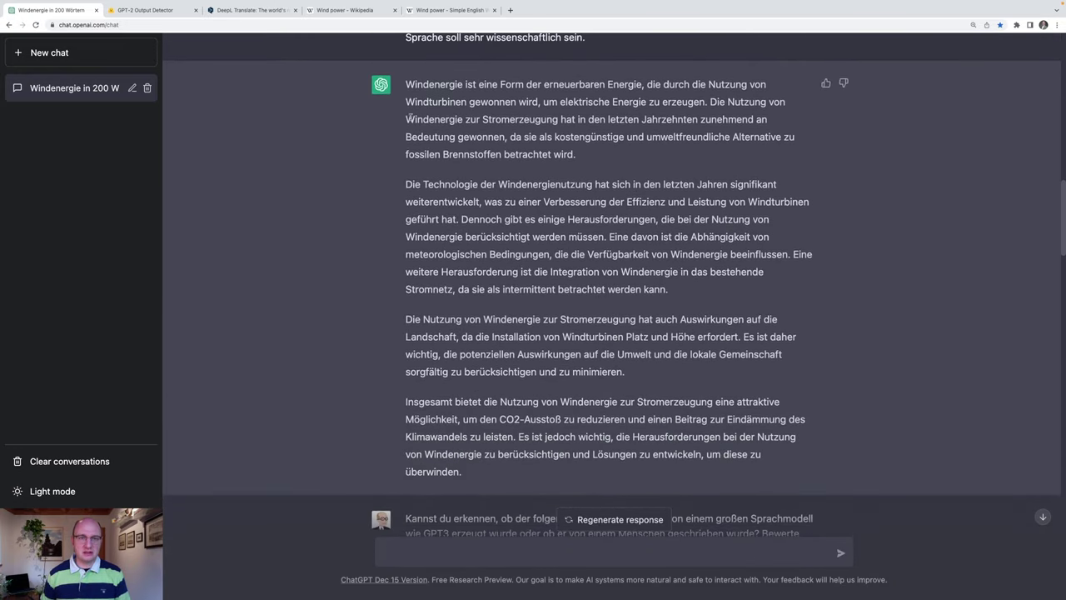
{"action": "left_click_drag", "start_coordinate": [407, 86], "coordinate": [463, 472]}
{"action": "key", "text": "ctrl+c"}
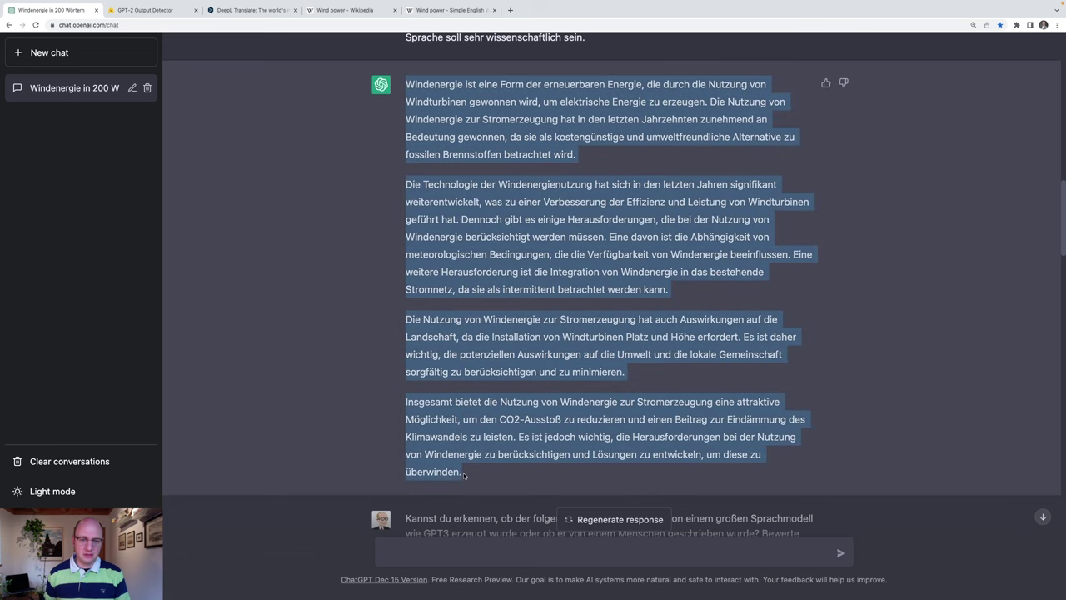
Paste the German essay into DeepL and select the full US English translation
{"action": "left_click", "coordinate": [249, 10]}
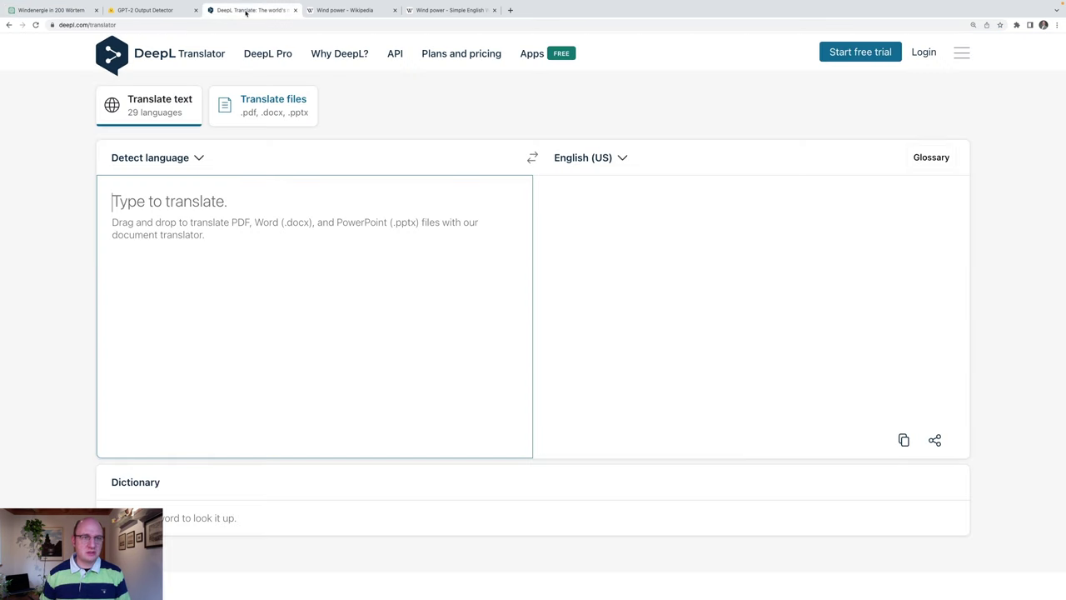
{"action": "key", "text": "ctrl+v"}
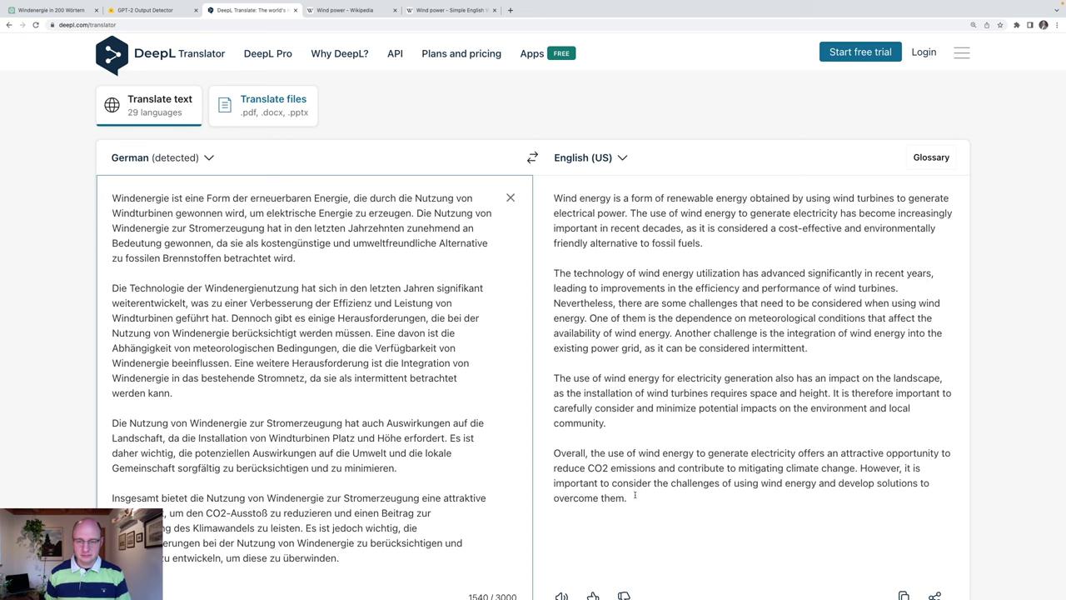
{"action": "left_click_drag", "start_coordinate": [637, 492], "coordinate": [542, 201]}
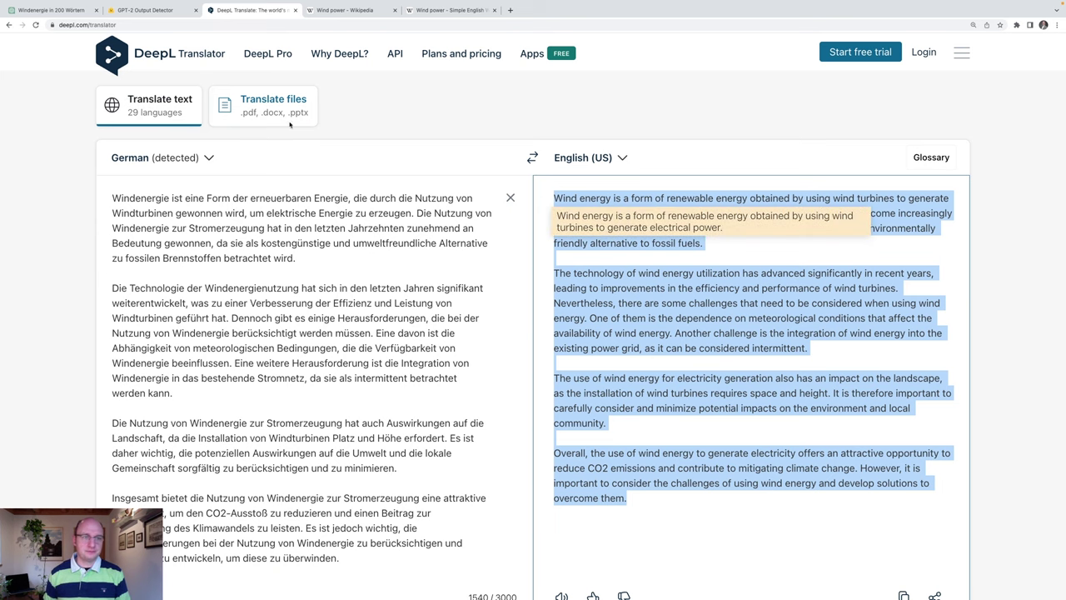
{"action": "left_click", "coordinate": [145, 10]}
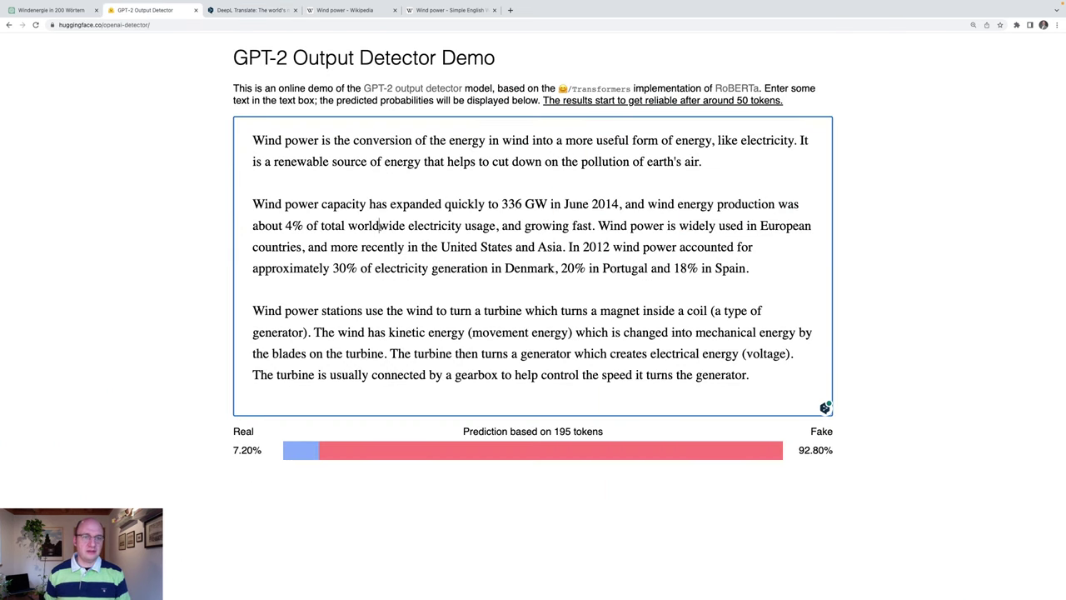
Swap the detector text for the DeepL translation without its credit line, scoring 99.98% fake over 237 tokens
{"action": "key", "text": "ctrl+a"}
{"action": "key", "text": "BackSpace"}
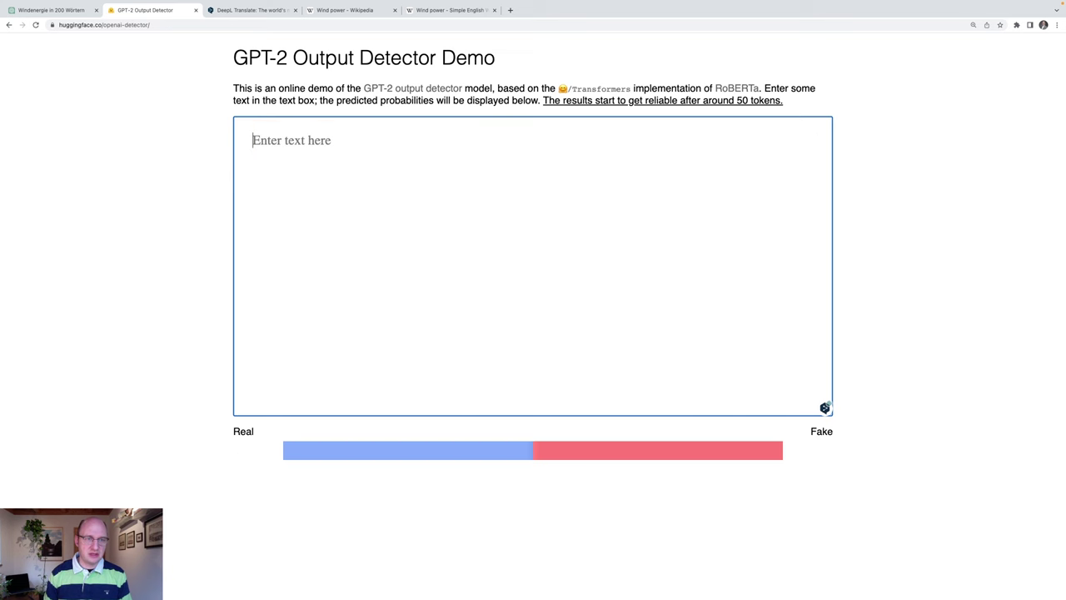
{"action": "key", "text": "ctrl+v"}
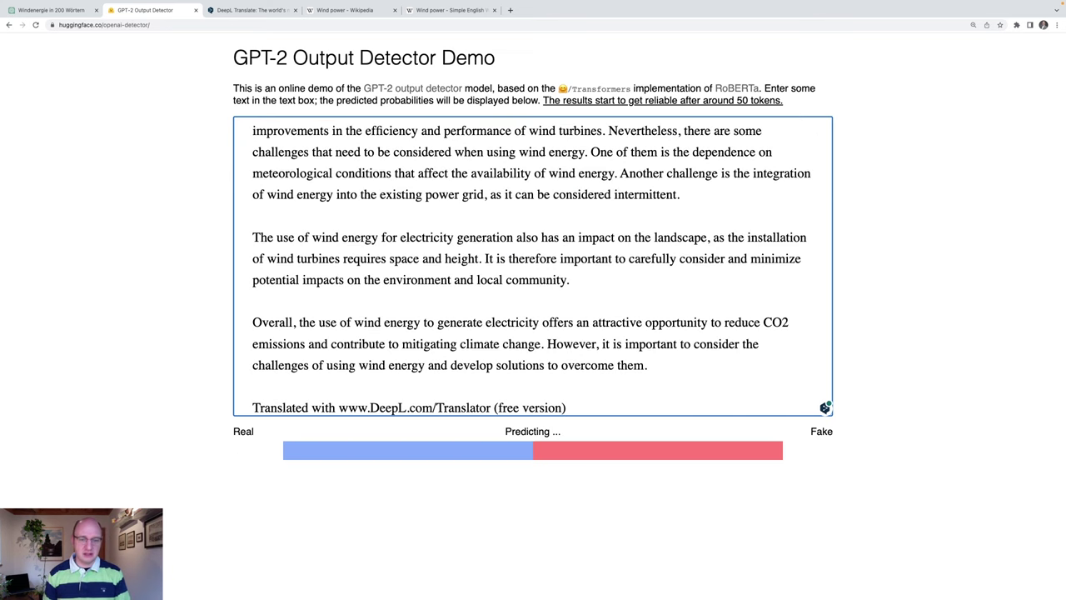
{"action": "key", "text": "super+shift+Left"}
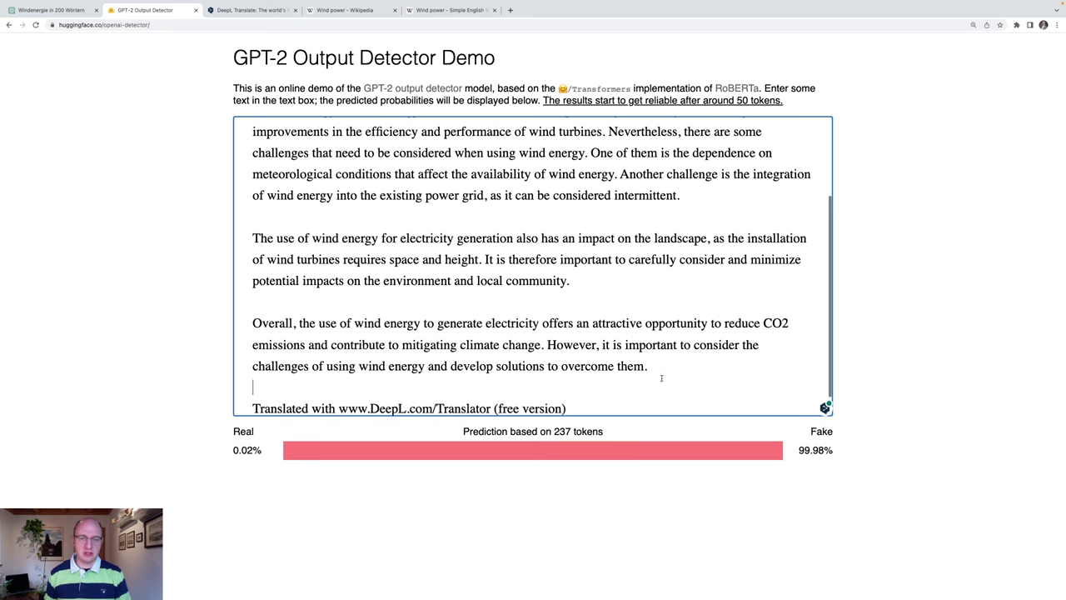
{"action": "key", "text": "BackSpace"}
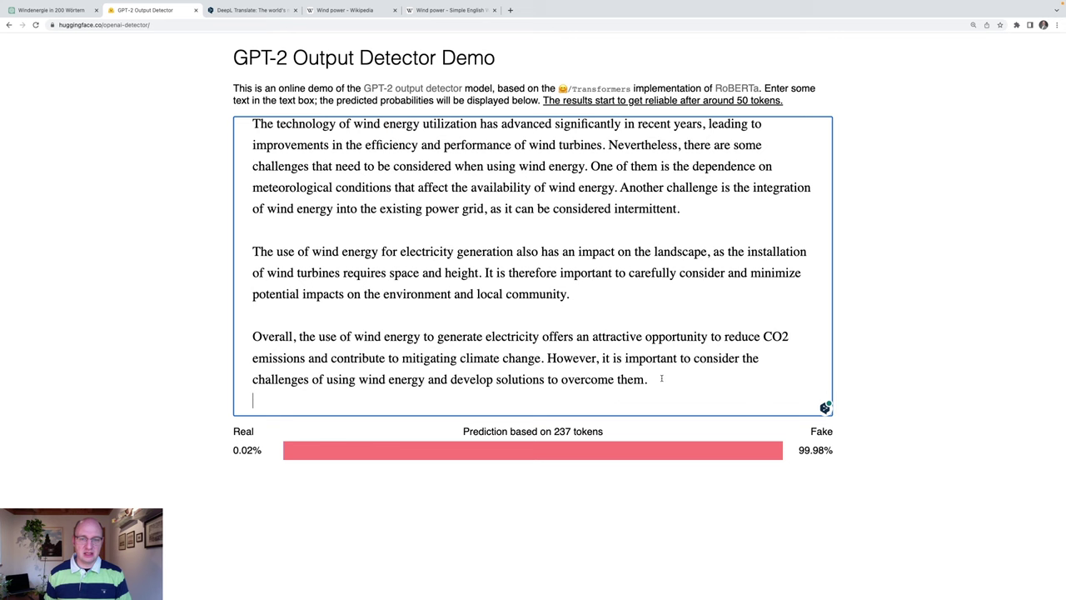
{"action": "left_click_drag", "start_coordinate": [661, 379], "coordinate": [250, 148]}
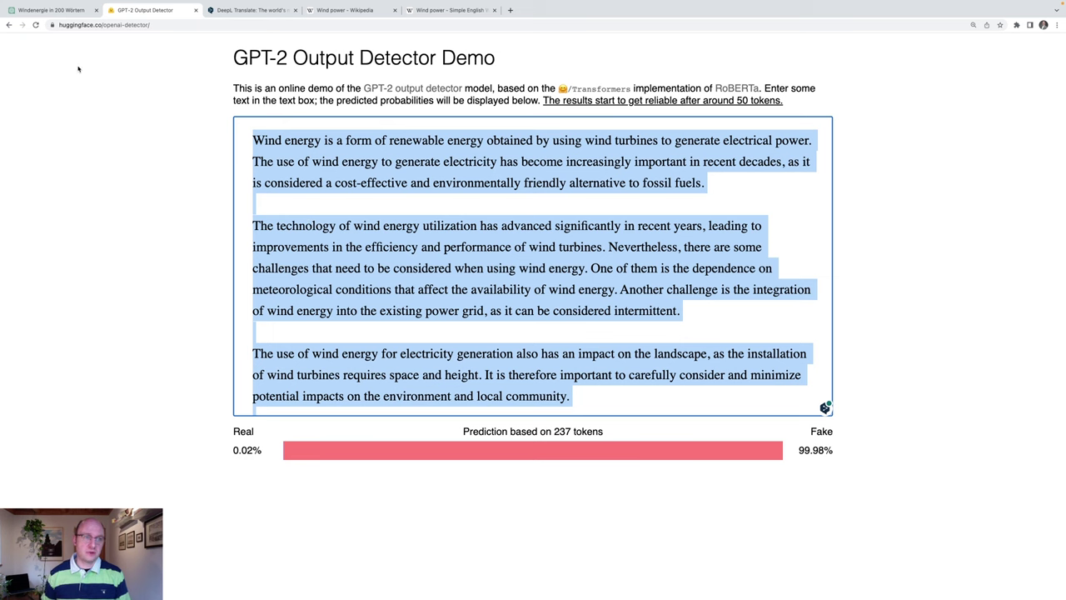
{"action": "left_click", "coordinate": [62, 11]}
Send ChatGPT the translated wind energy essay, preceded by the question whether AI wrote it
{"action": "scroll", "coordinate": [583, 333], "scroll_direction": "down", "scroll_amount": 10}
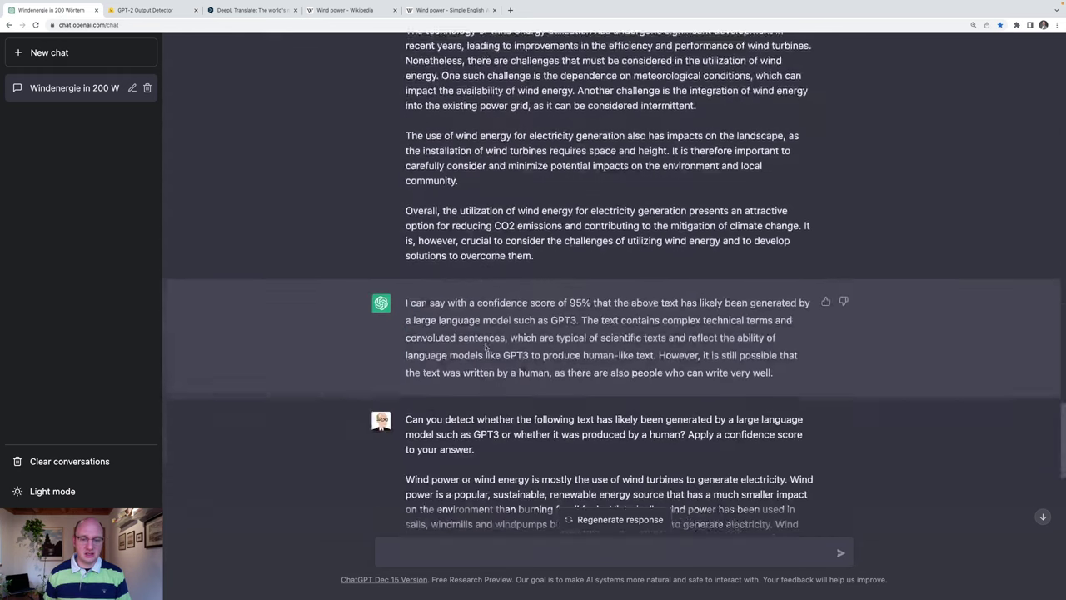
{"action": "left_click", "coordinate": [469, 557]}
{"action": "key", "text": "super+v"}
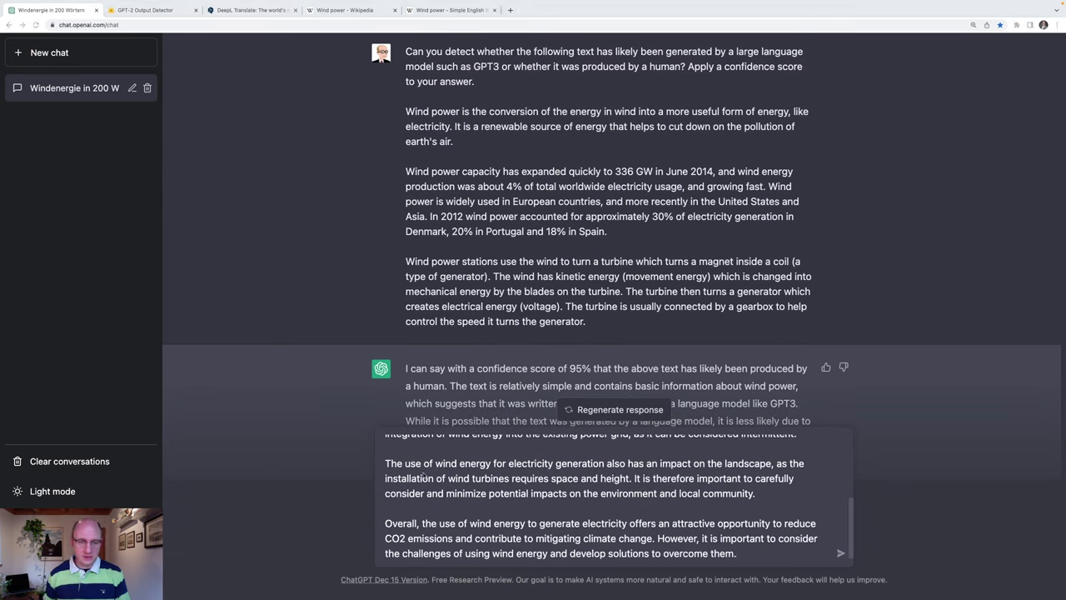
{"action": "scroll", "coordinate": [408, 458], "scroll_direction": "up", "scroll_amount": 10}
{"action": "type", "text": "Can you detect whether the following text has likely been generated by a large language model such as GPT3 or whether it was produced by a human? Apply a confidence score to your answer."}
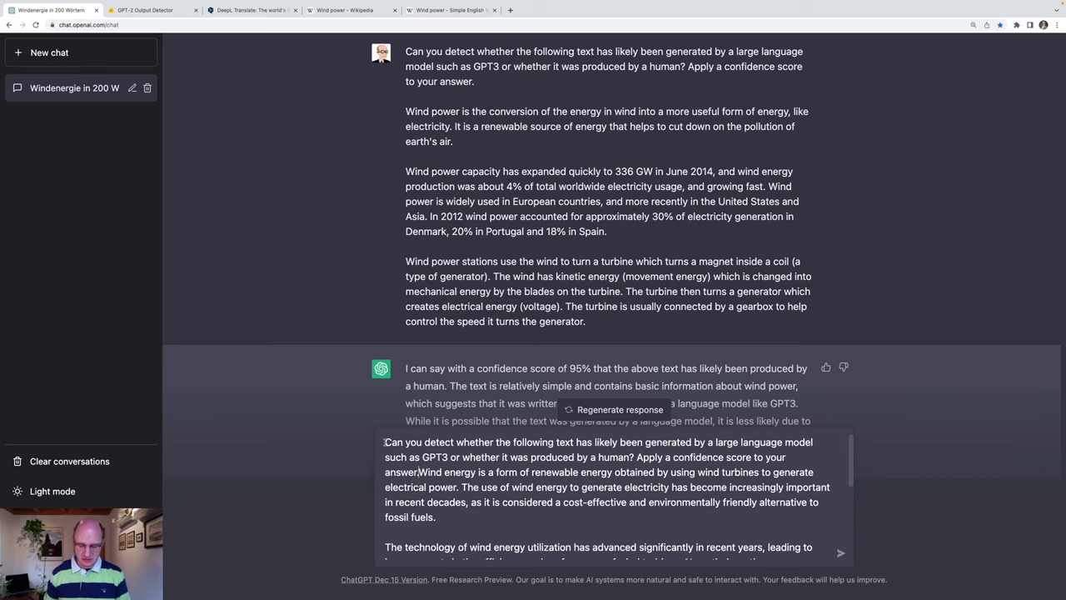
{"action": "key", "text": "shift+Return"}
{"action": "key", "text": "shift+Return"}
{"action": "key", "text": "Return"}
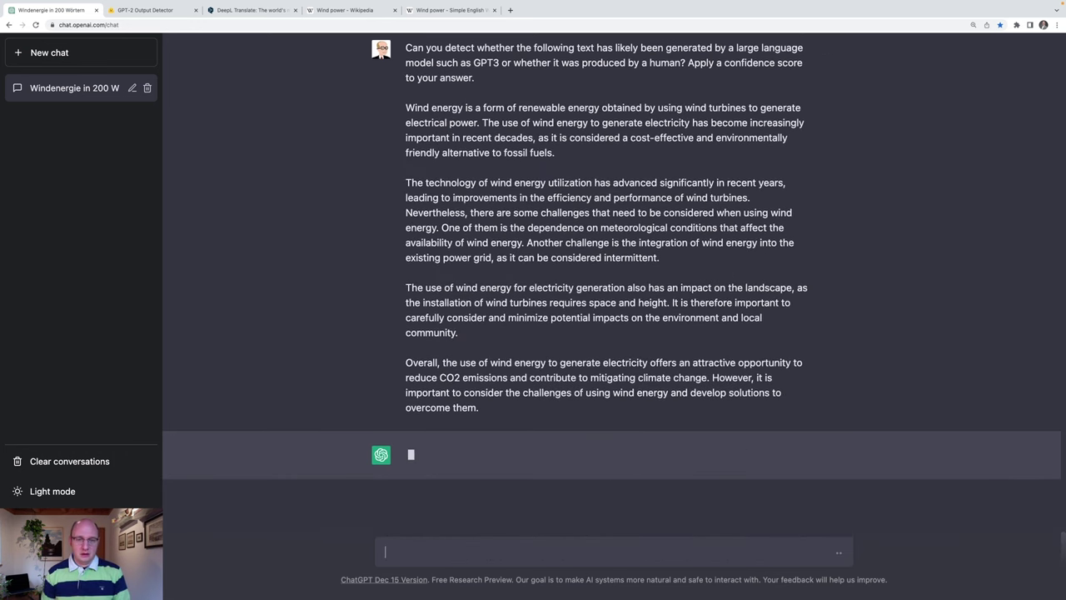